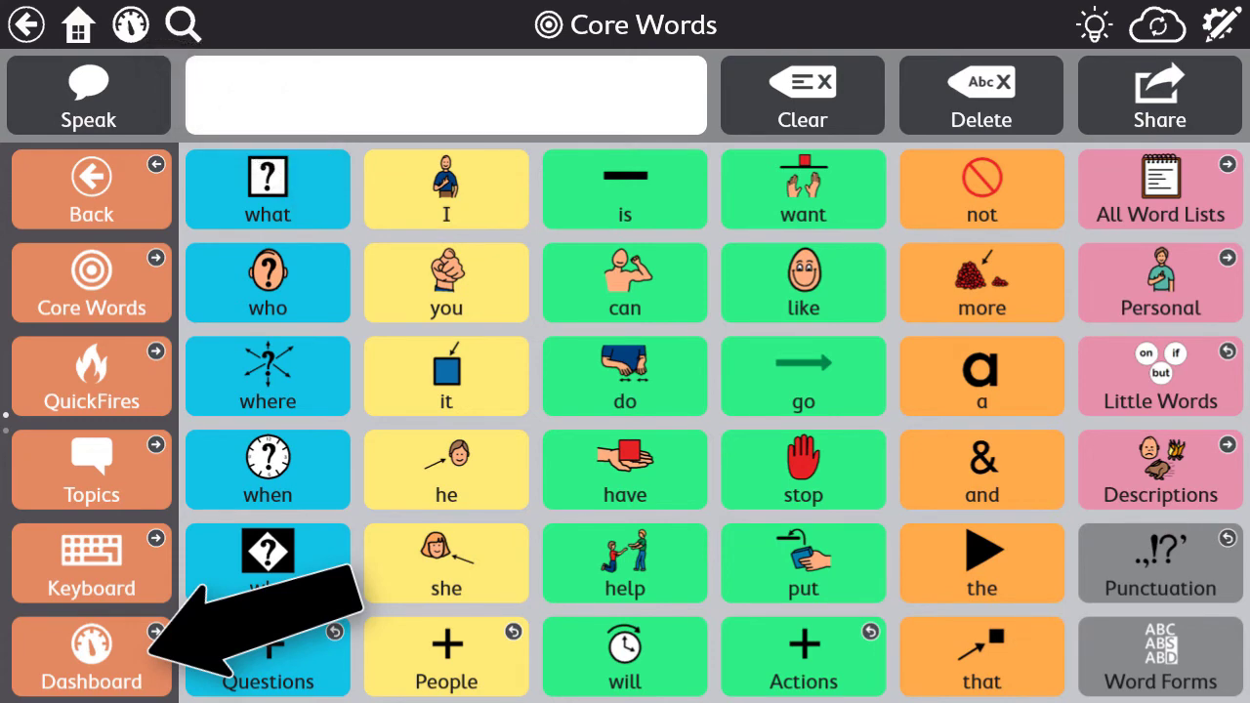
- Open the Time & Weather page of the Google Assistant page set to view its ready-made commands
click(95, 644)
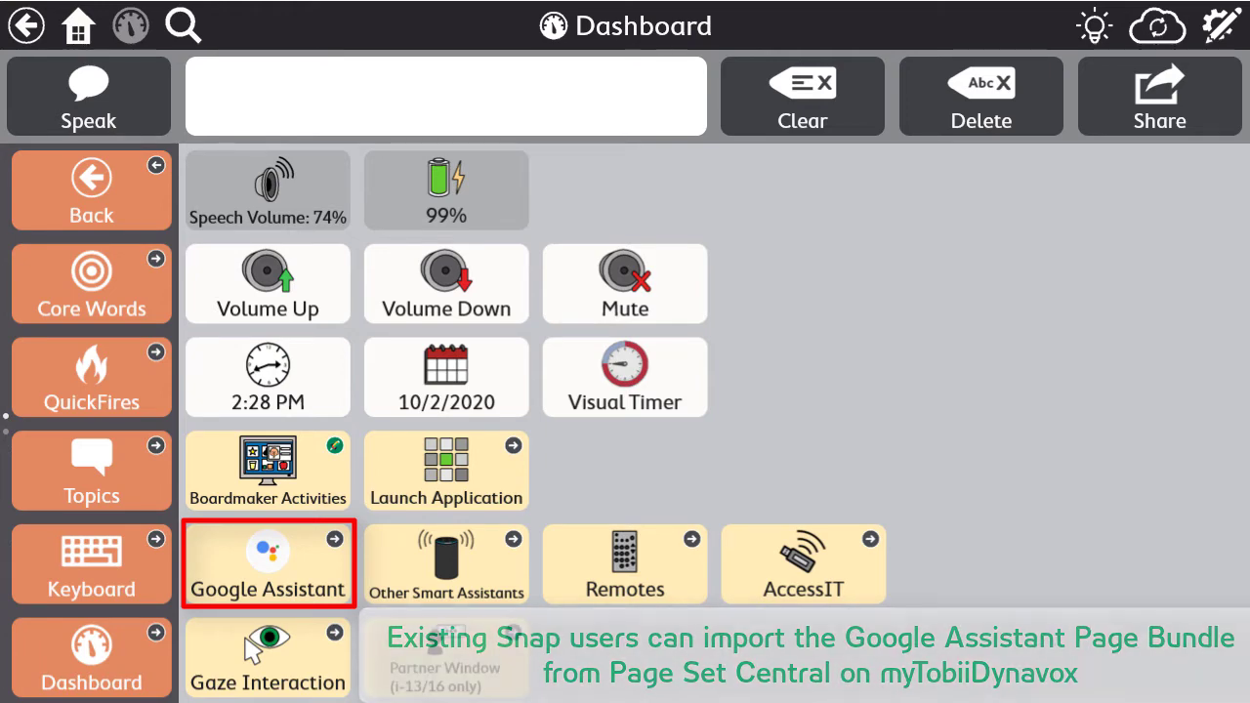
click(268, 564)
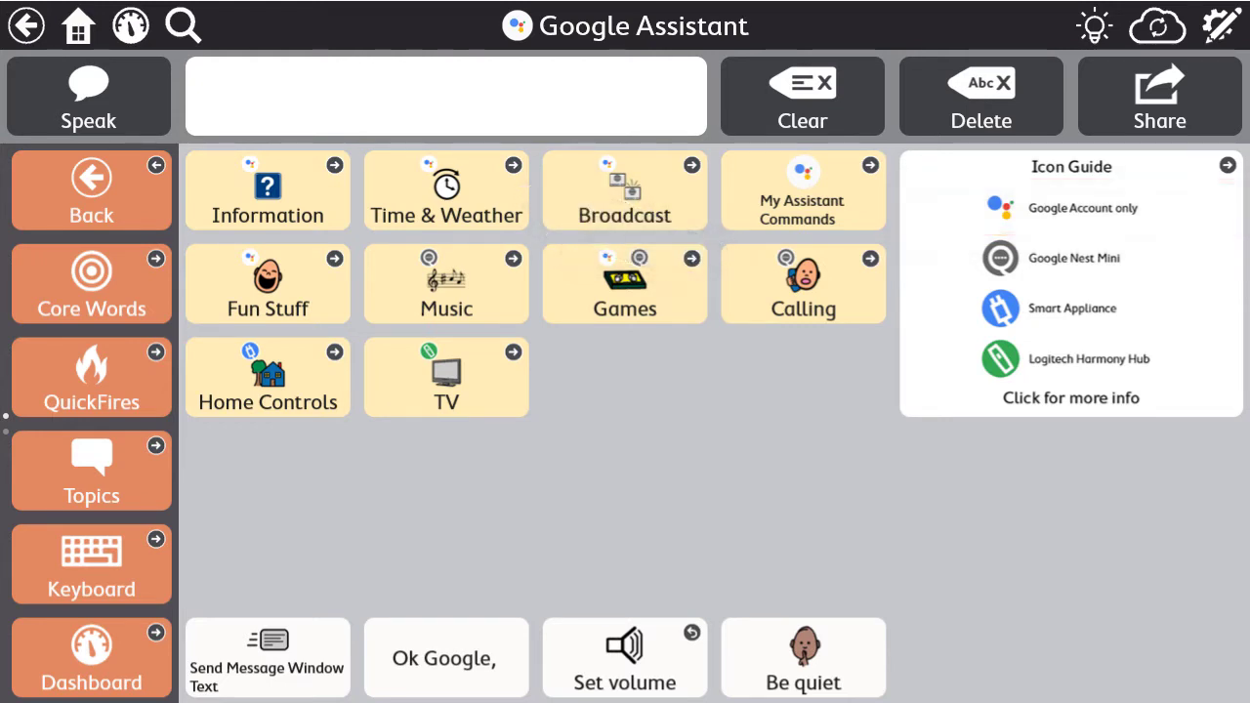
click(446, 190)
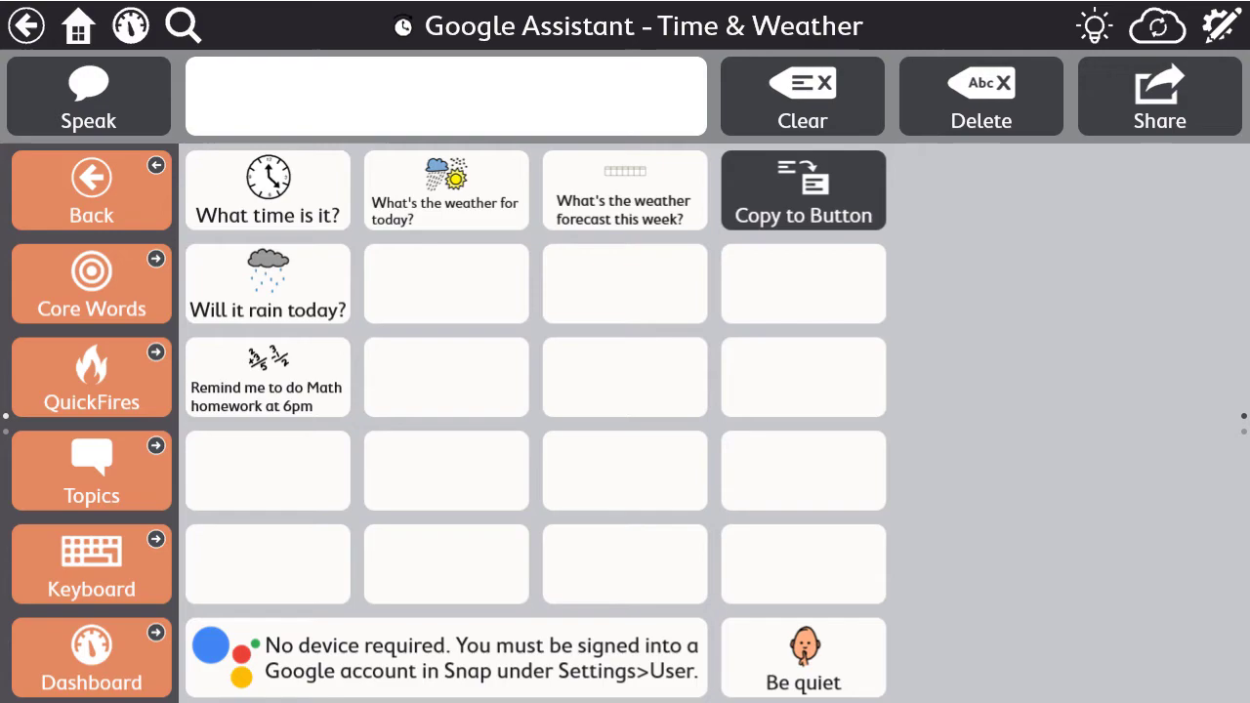
- Compose the message "Will it snow today" from the core words and the weather and date word lists
click(106, 308)
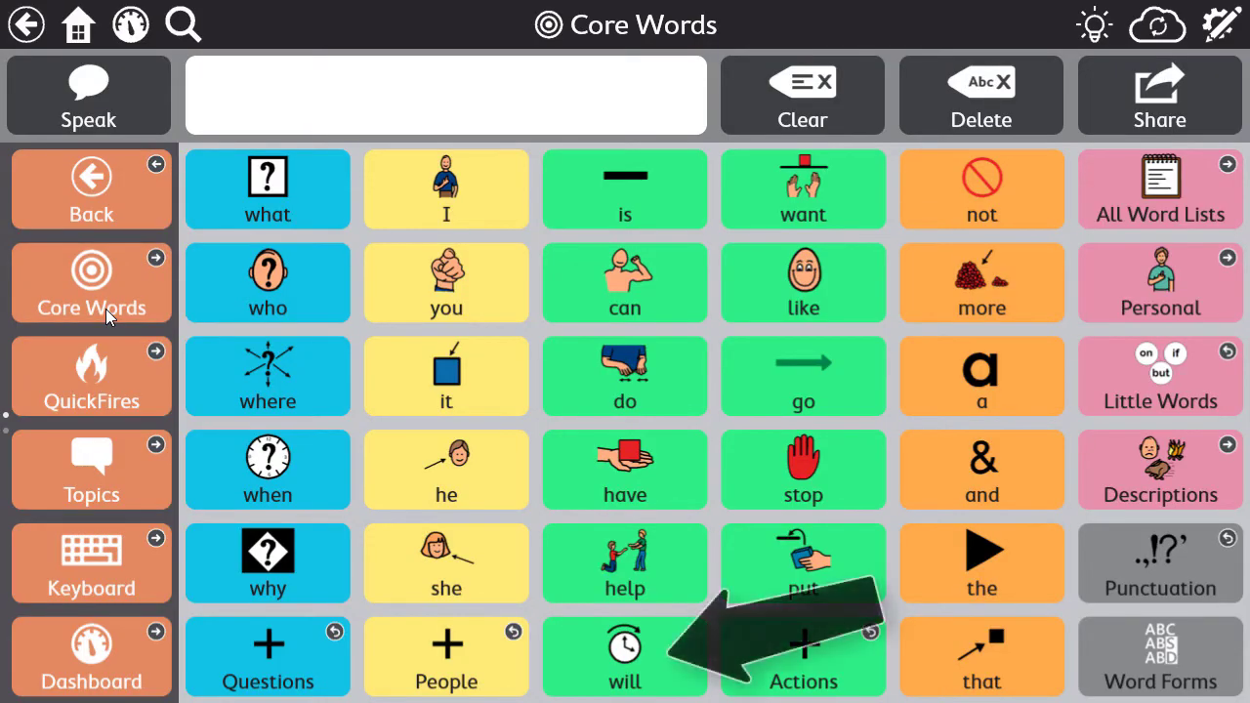
click(636, 666)
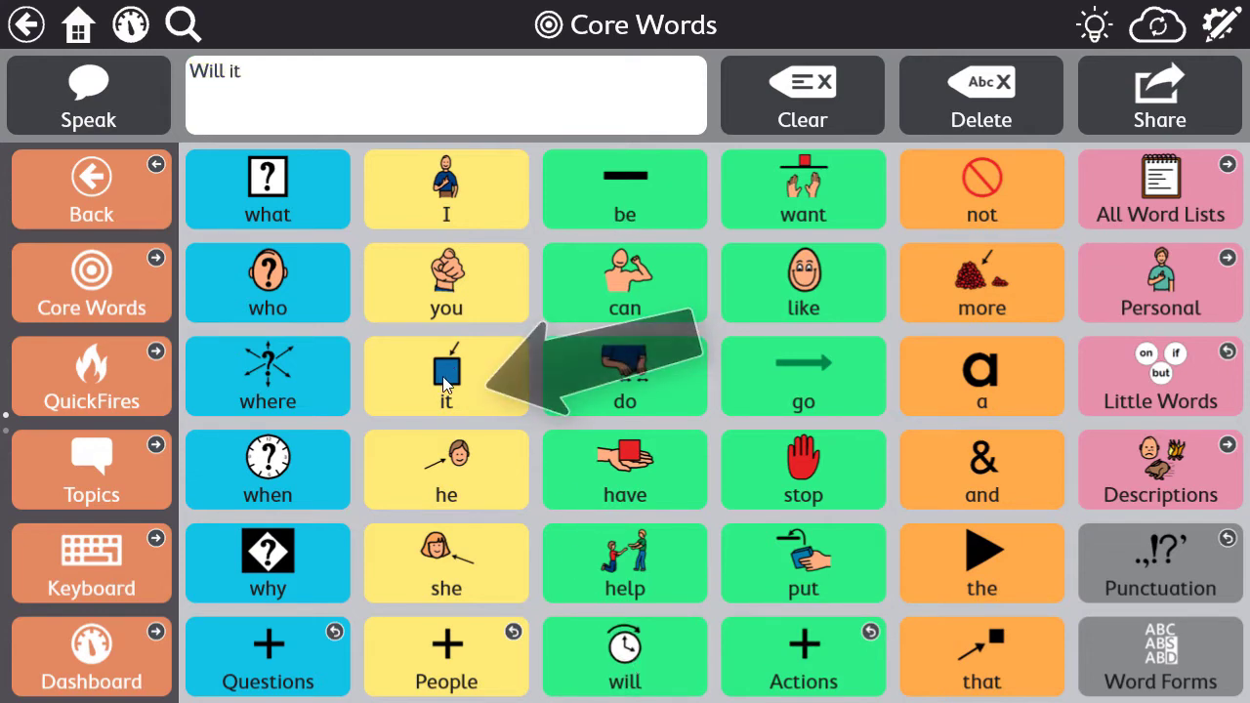
click(1133, 202)
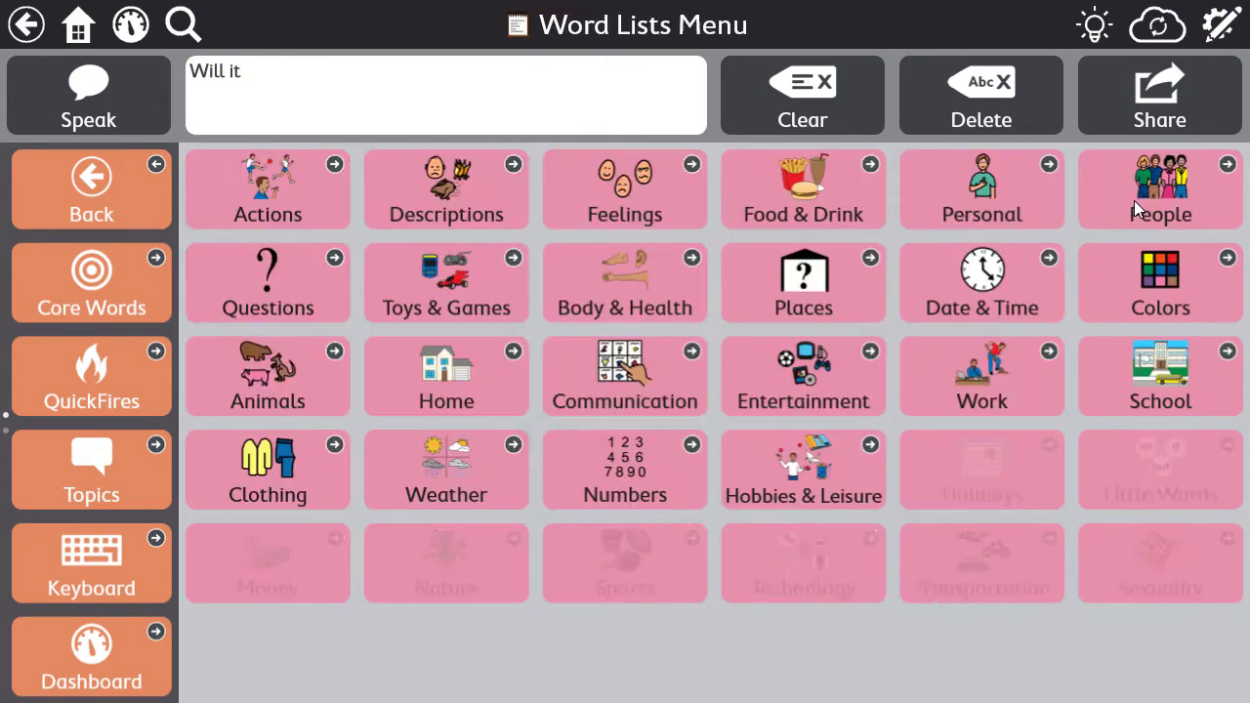
click(475, 470)
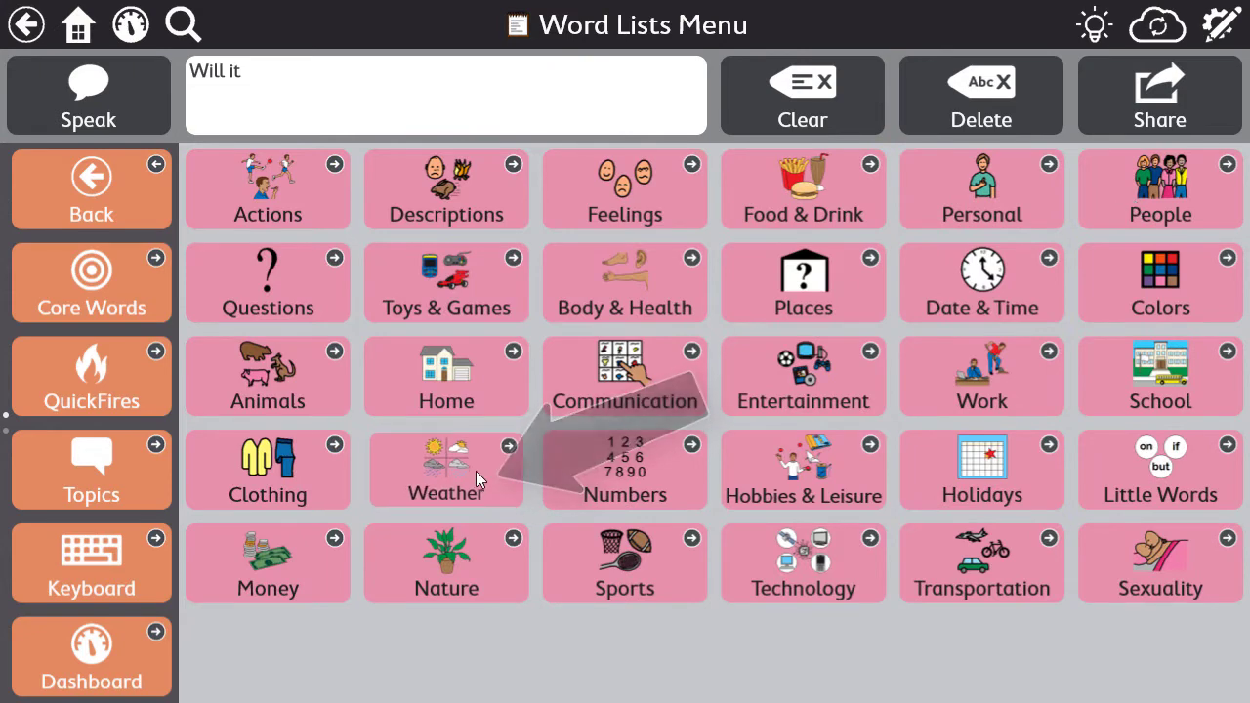
click(964, 215)
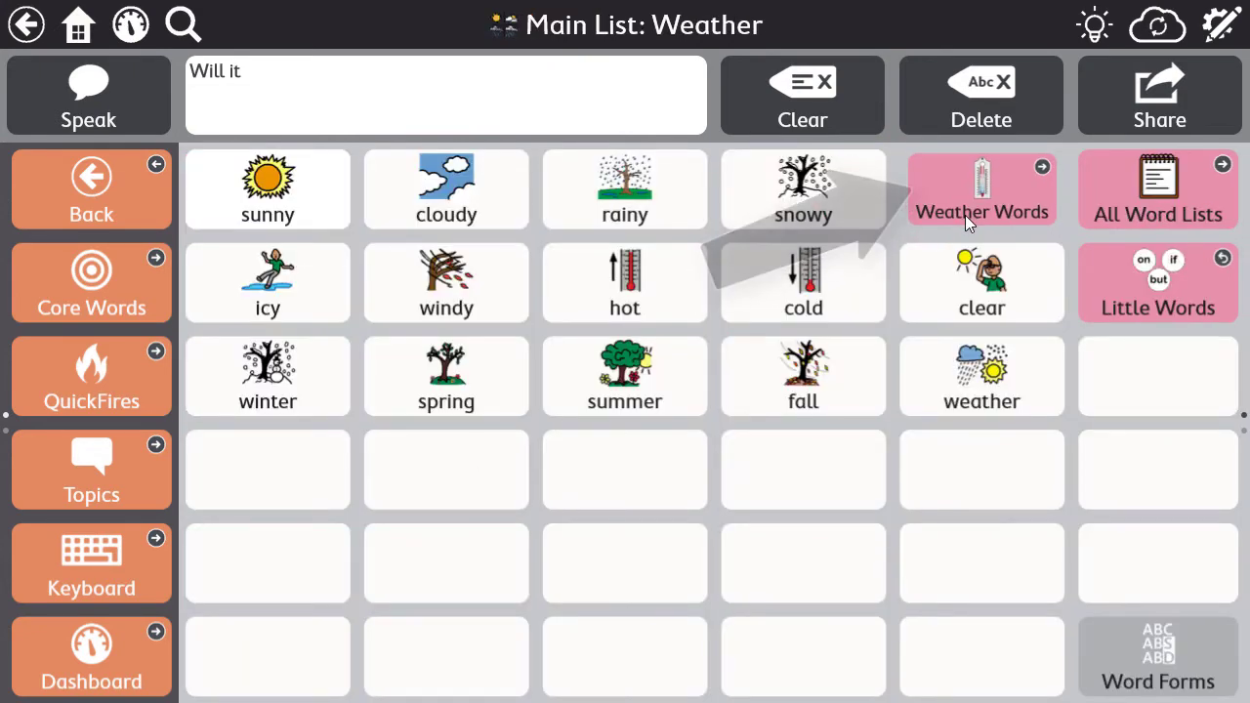
click(310, 563)
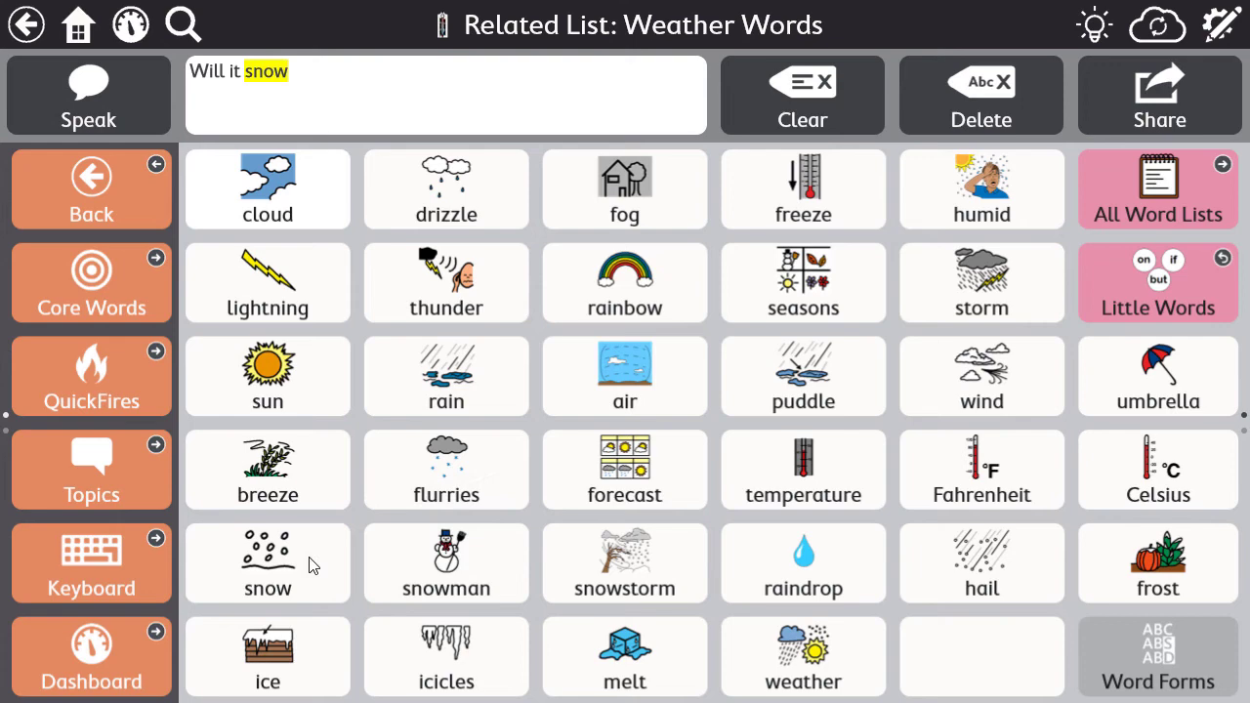
click(1133, 213)
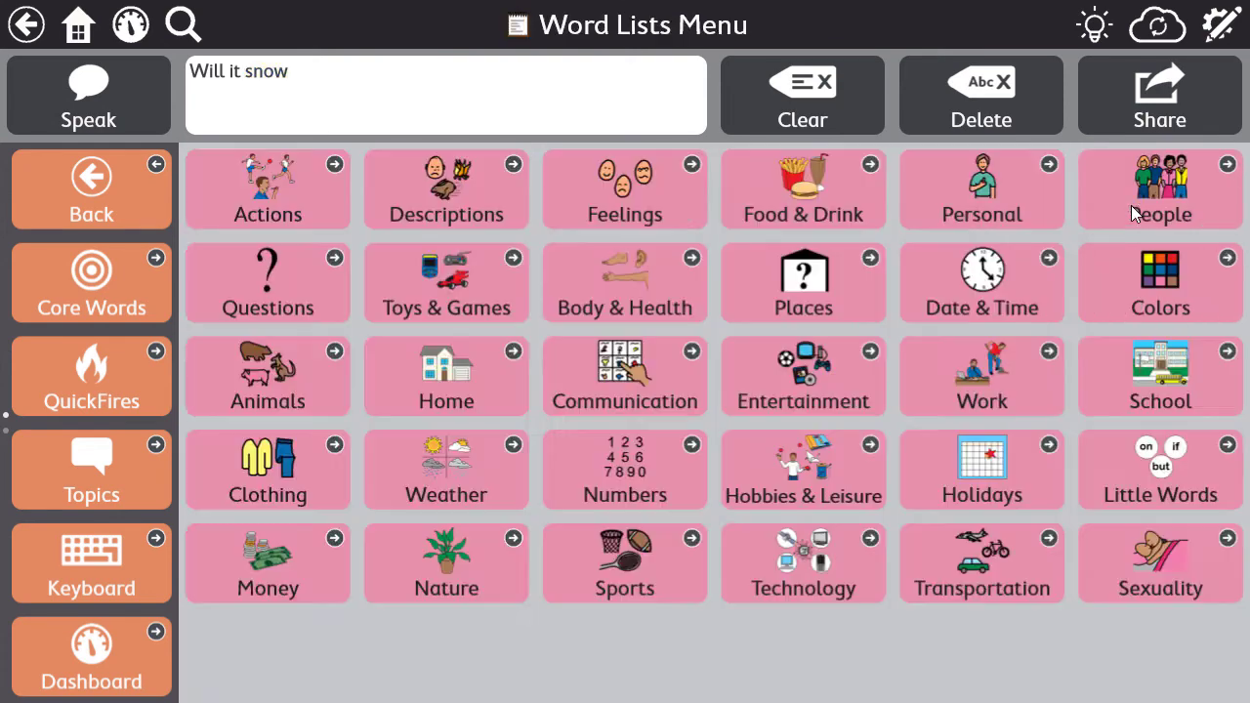
click(1019, 290)
click(660, 295)
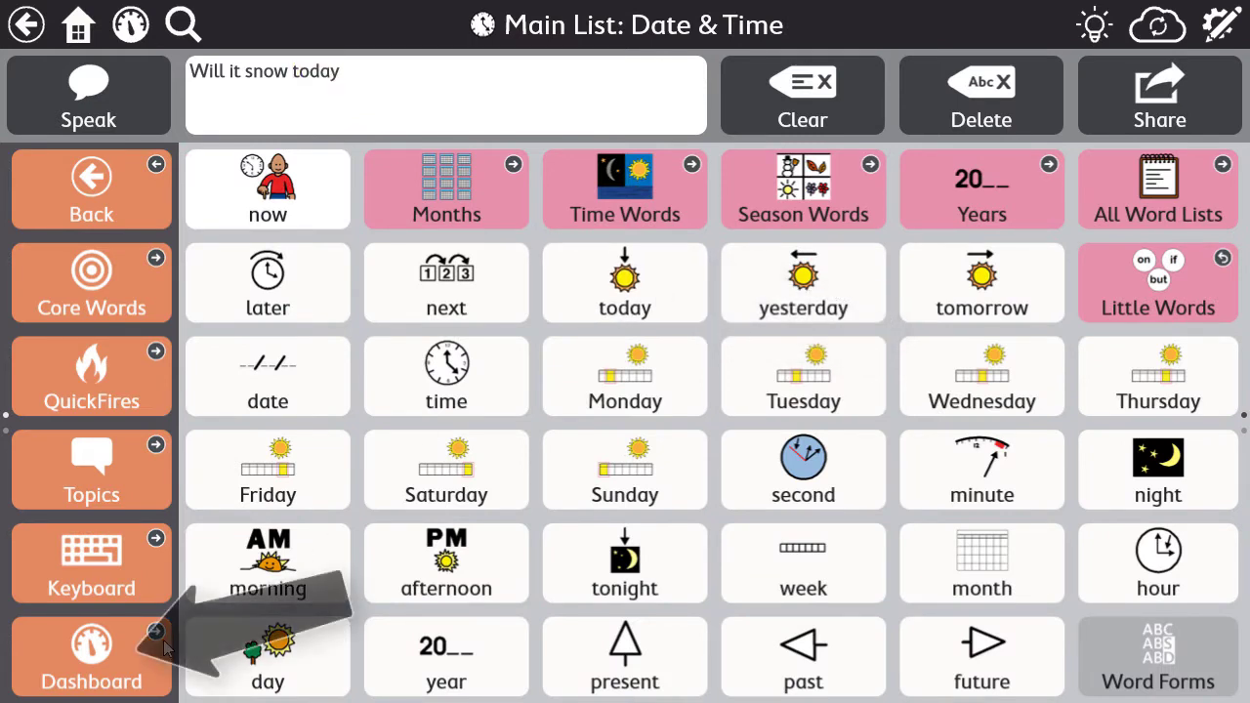
- Send the composed message window text to Google Assistant from its page
click(90, 654)
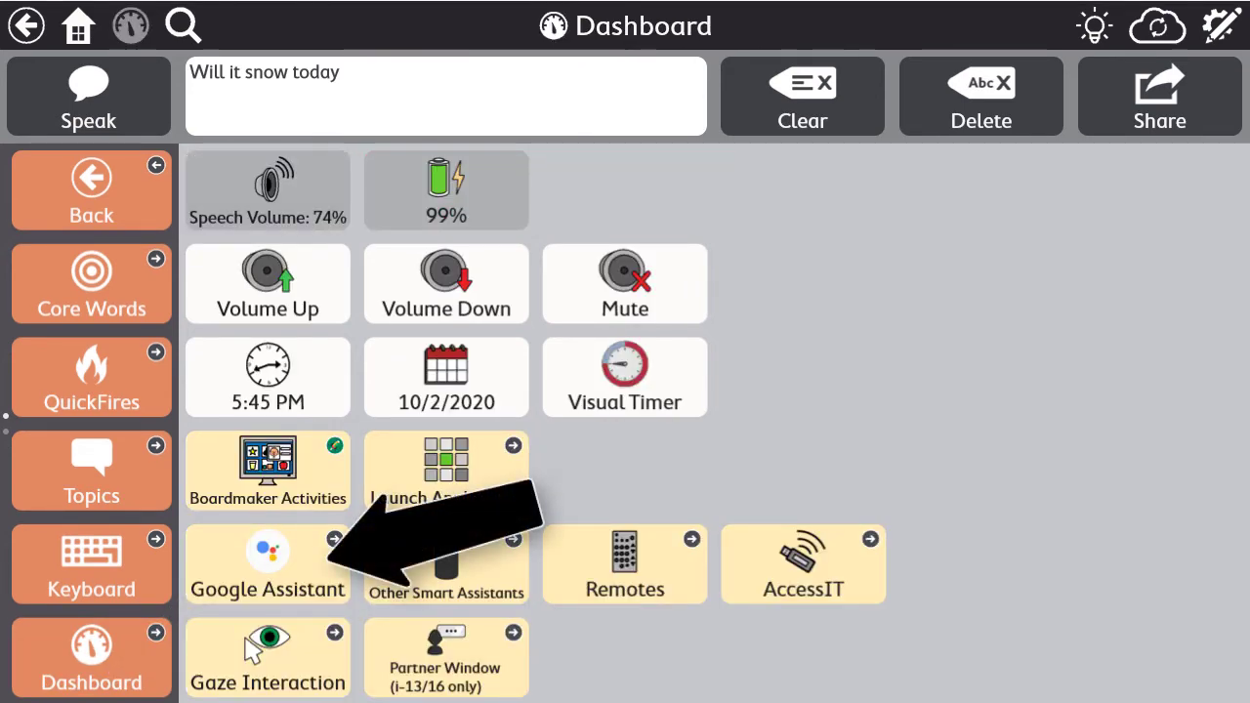
click(268, 563)
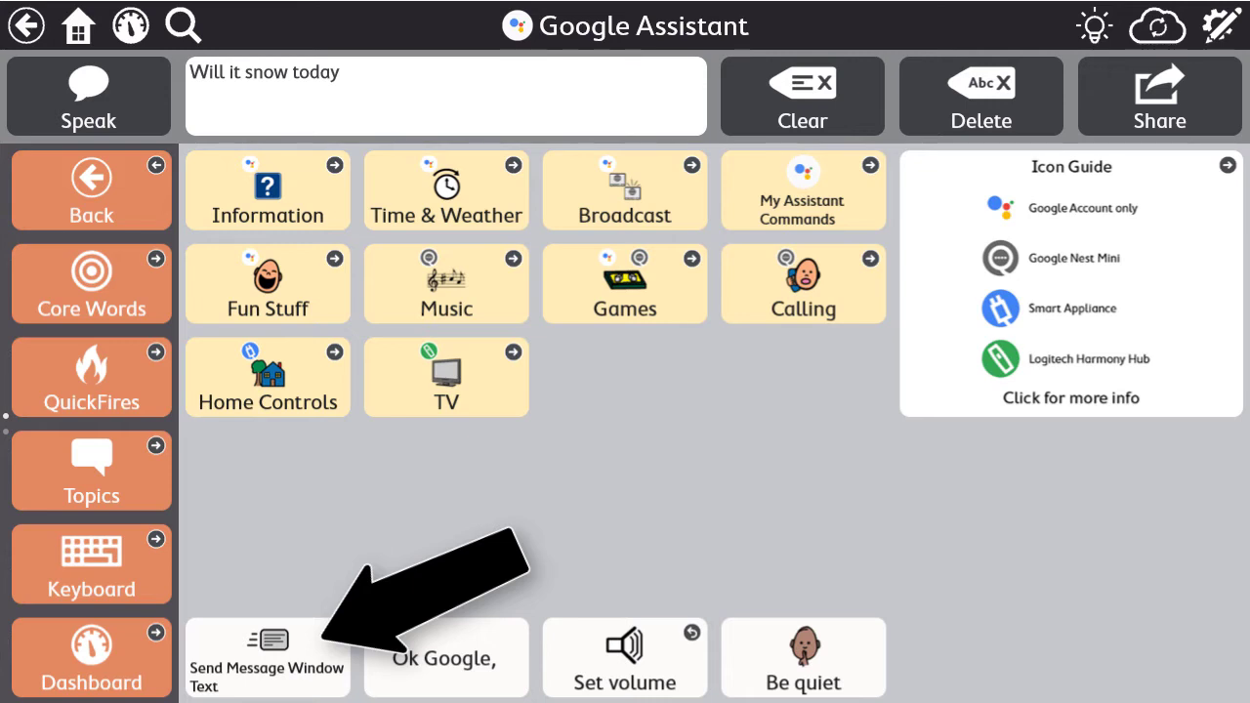
click(267, 656)
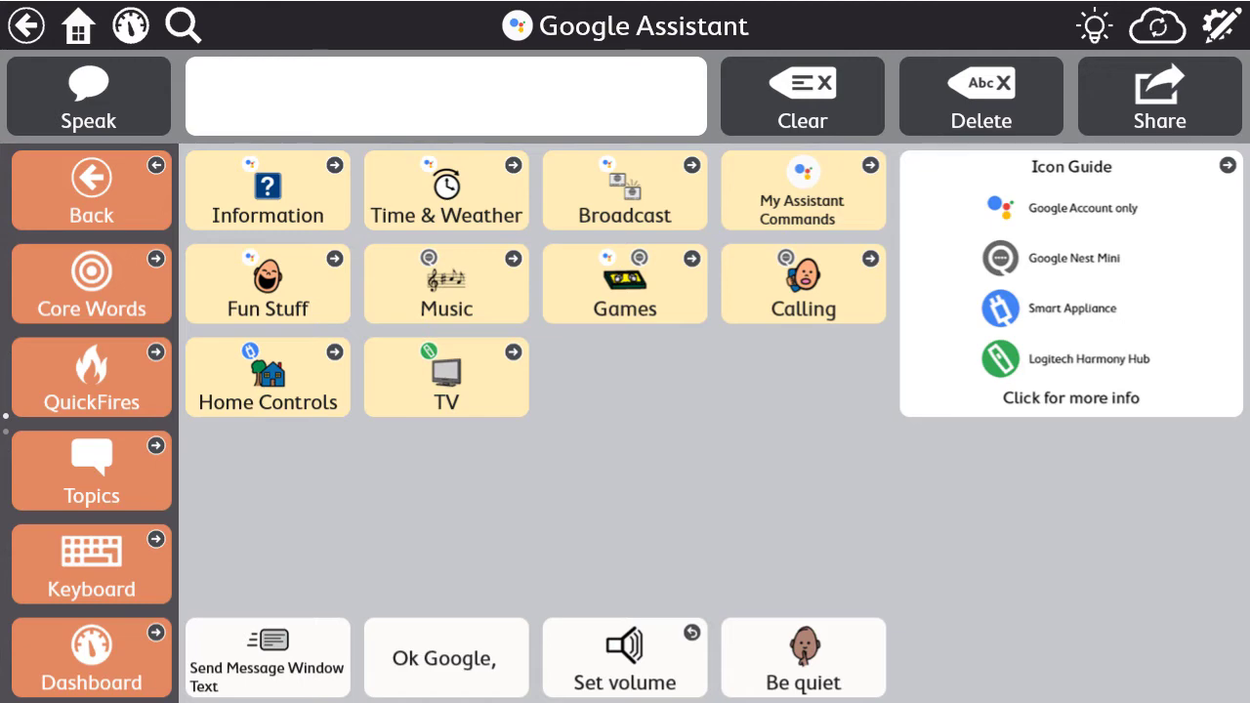
- Rebuild the message "Will it snow today" using core words, Weather Words and the Date & Time list
click(116, 285)
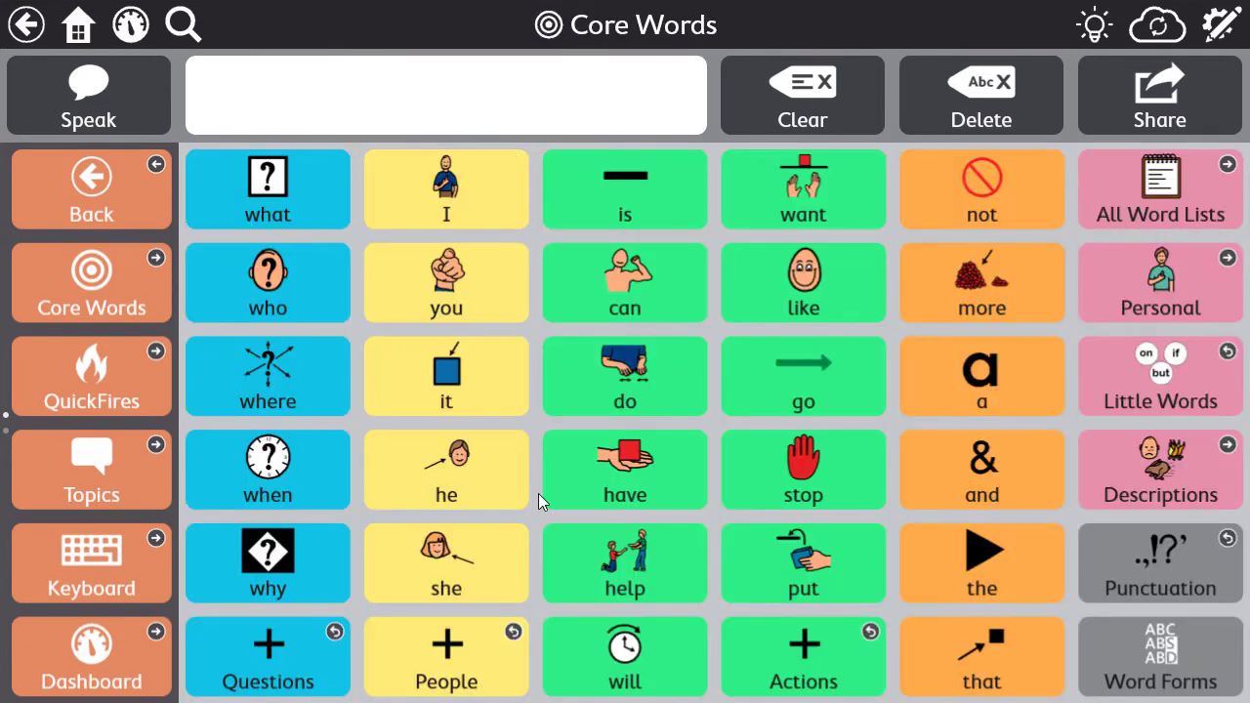
click(649, 656)
click(468, 387)
click(1137, 203)
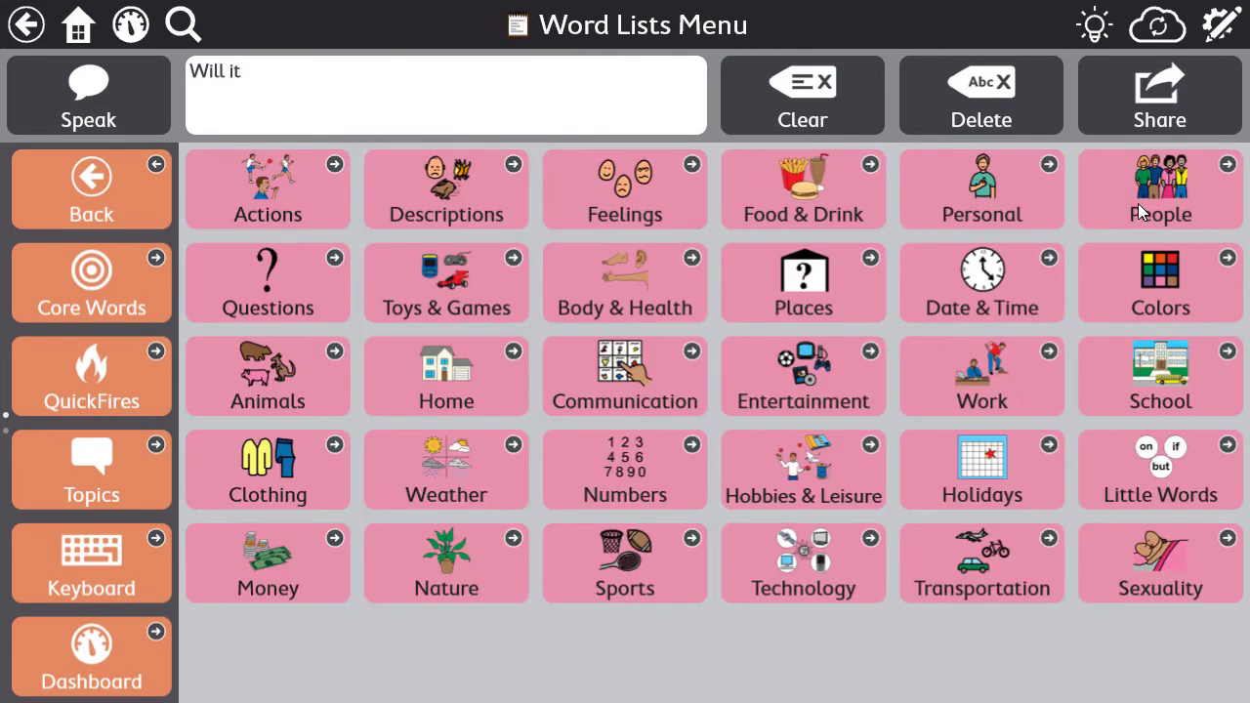
click(473, 479)
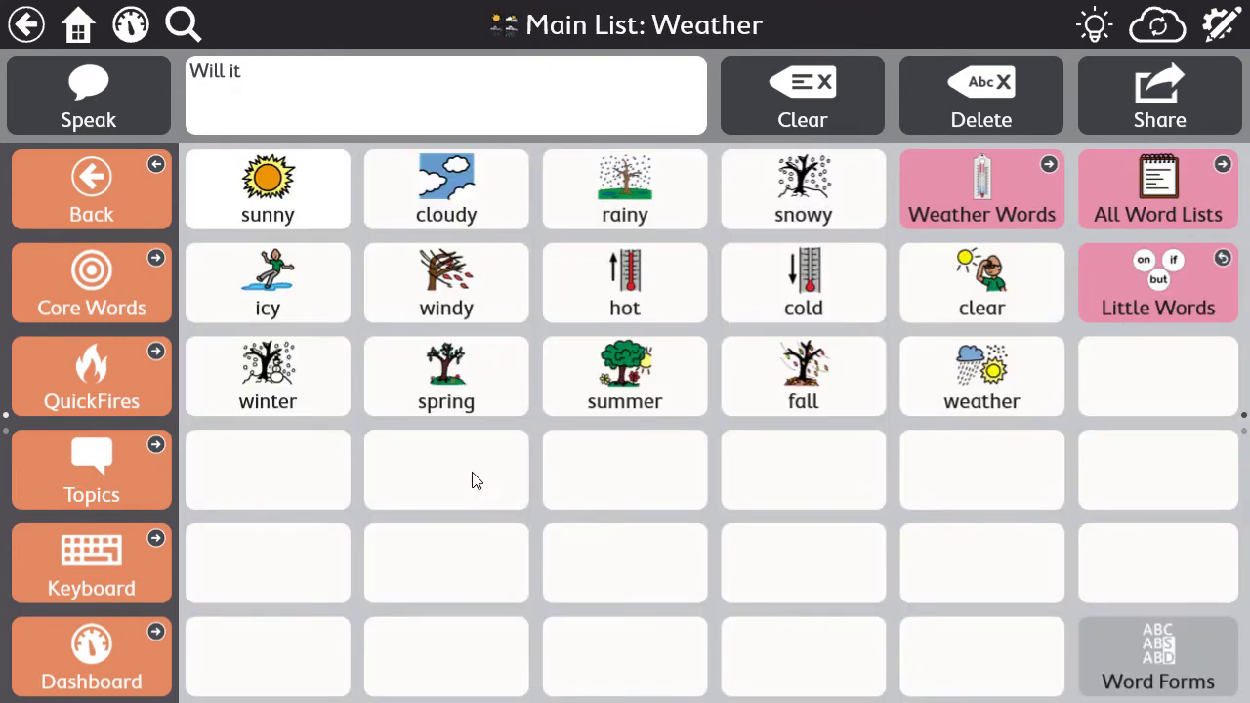
click(937, 219)
click(326, 574)
click(1100, 188)
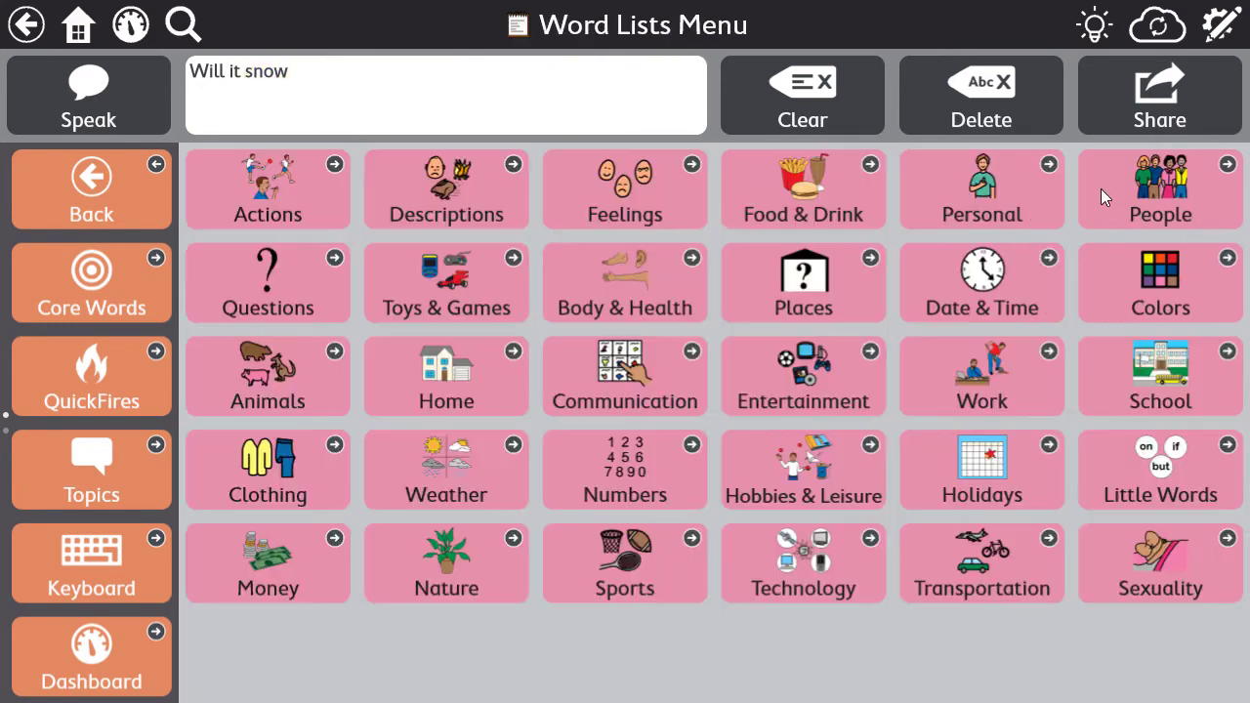
click(1029, 281)
click(616, 316)
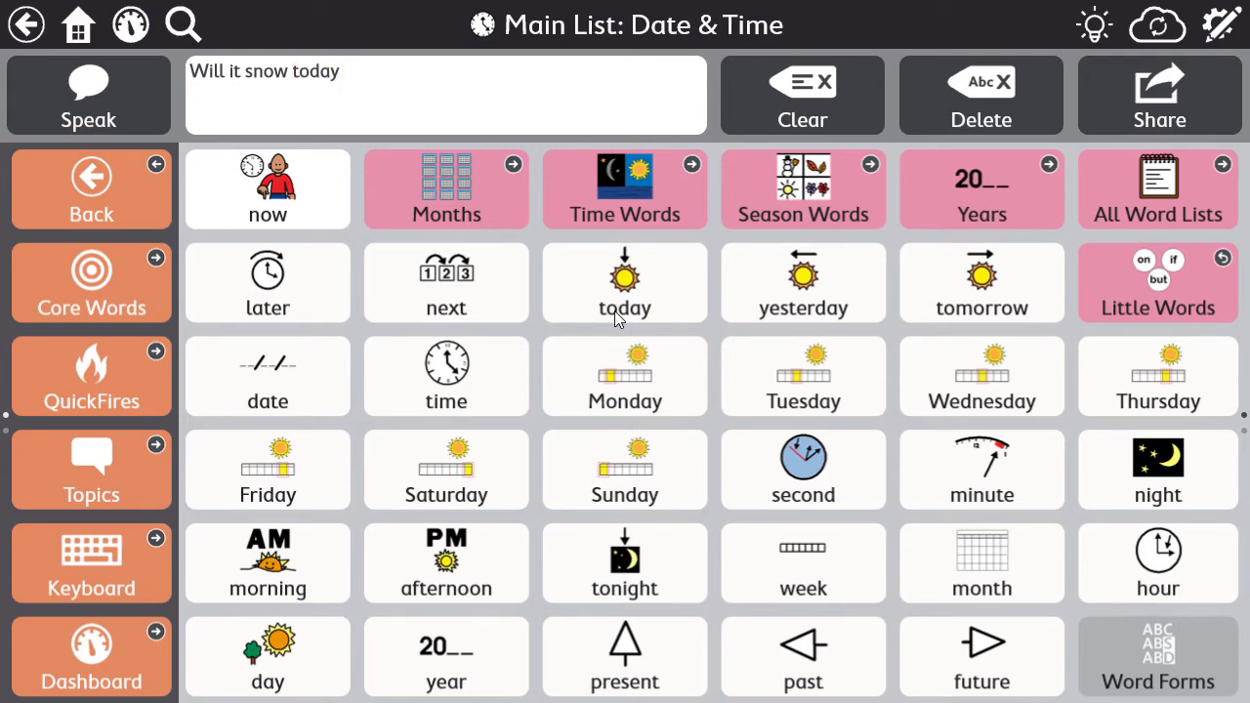
- Copy the message onto the empty button beside "Will it rain today?" on the Google Assistant Time & Weather page
click(96, 670)
click(267, 564)
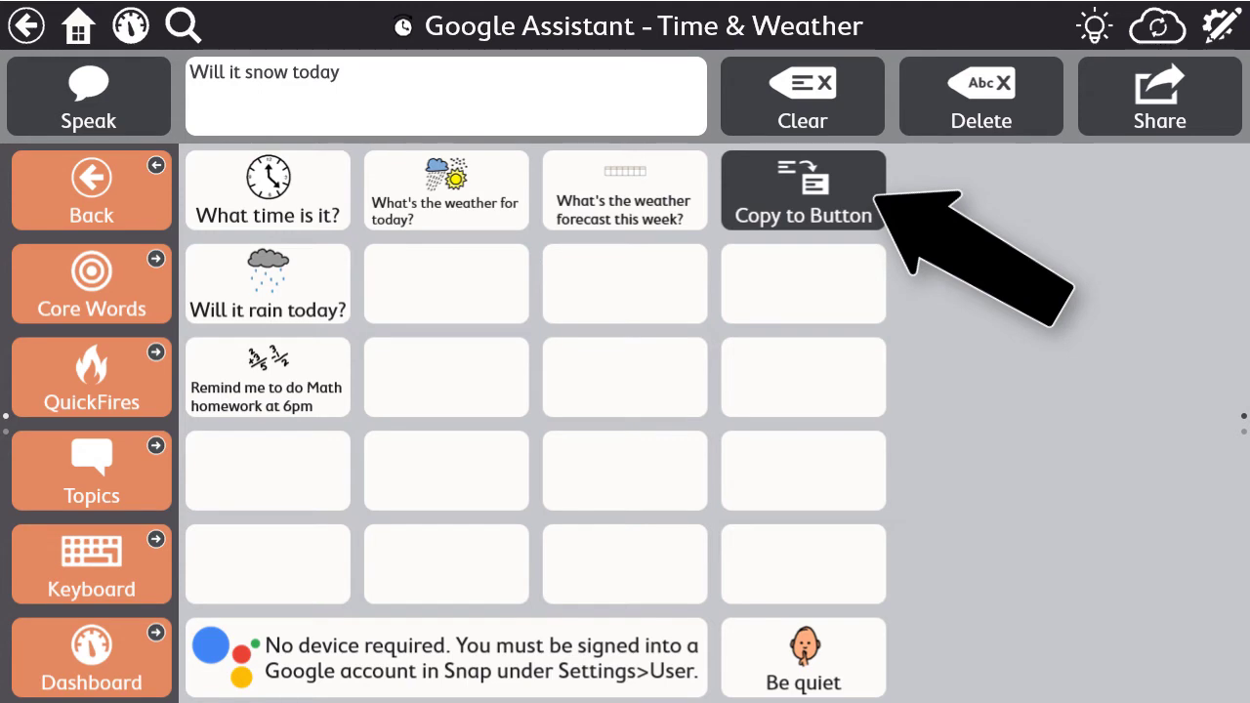
click(856, 203)
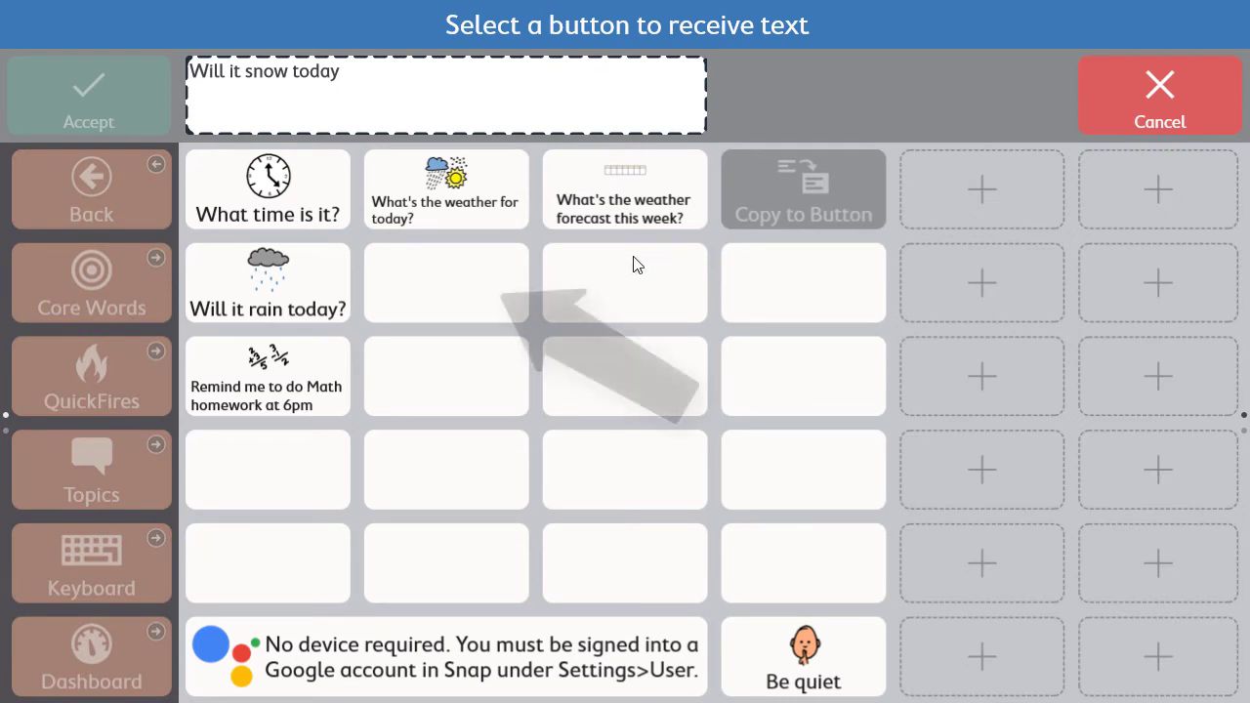
click(493, 301)
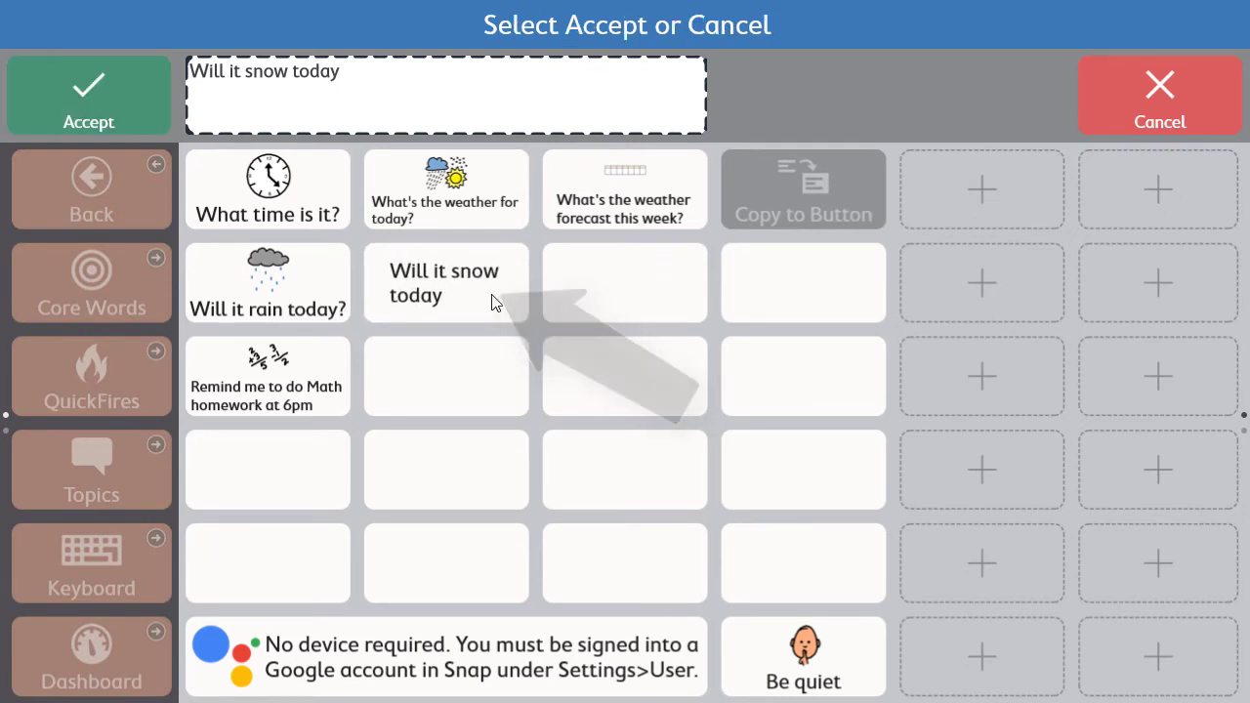
click(134, 119)
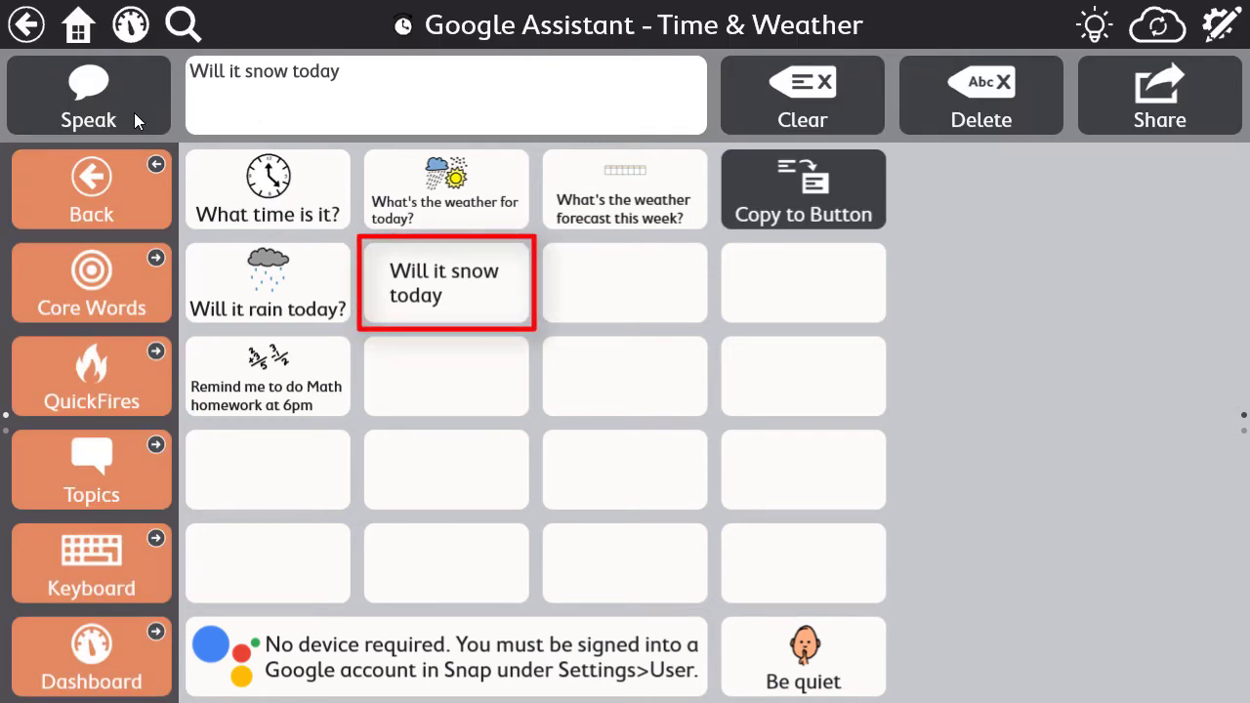
- Copy the message onto the empty red-bordered button beside the Google Assistant logo on the My Assistant Commands page
click(142, 195)
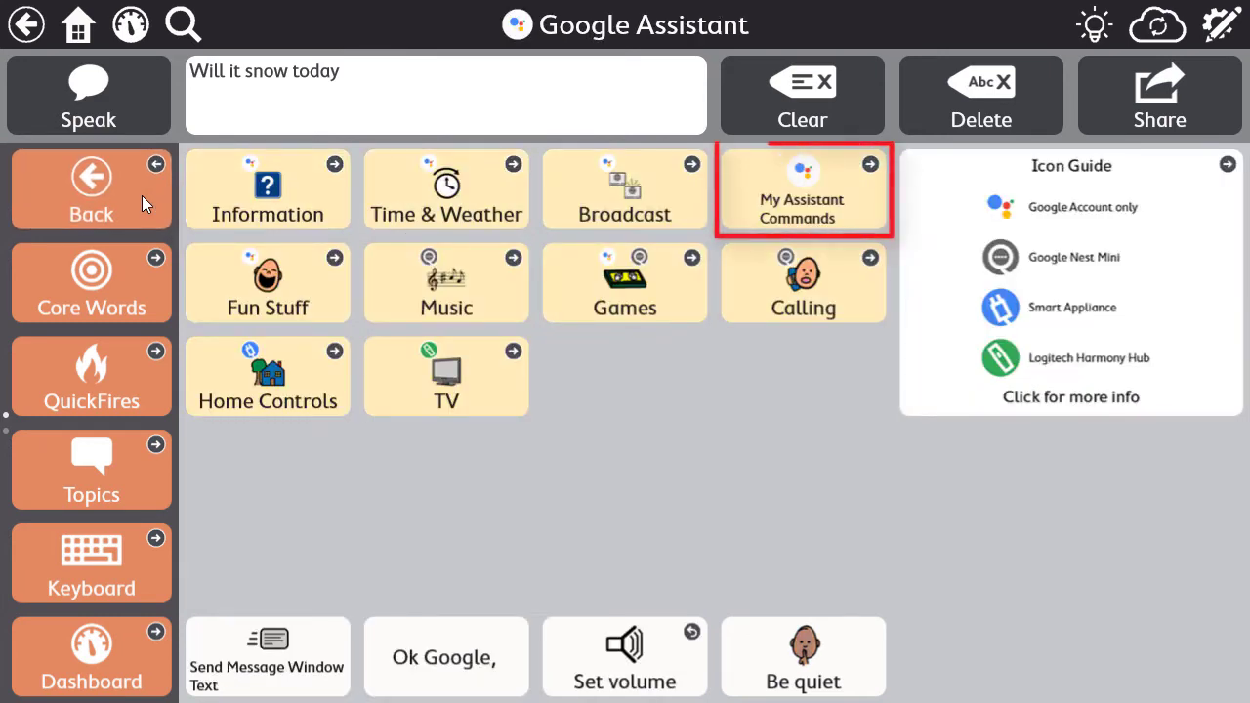
click(861, 217)
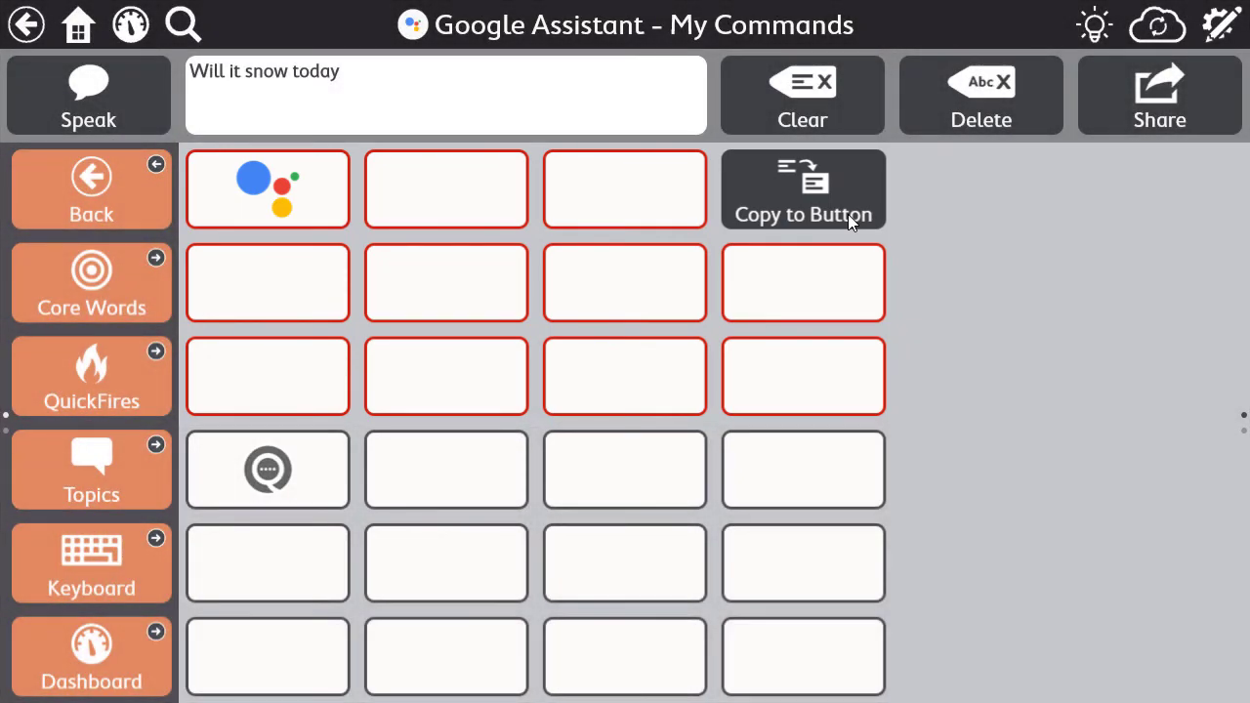
click(847, 214)
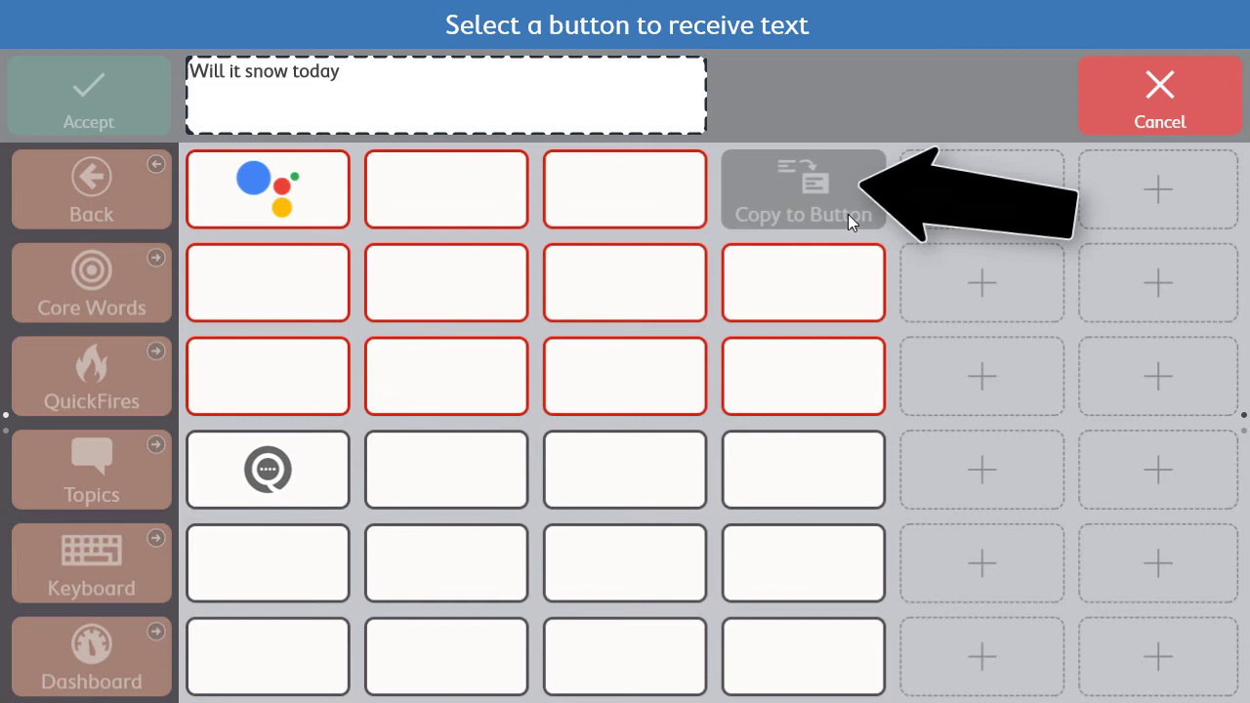
click(463, 218)
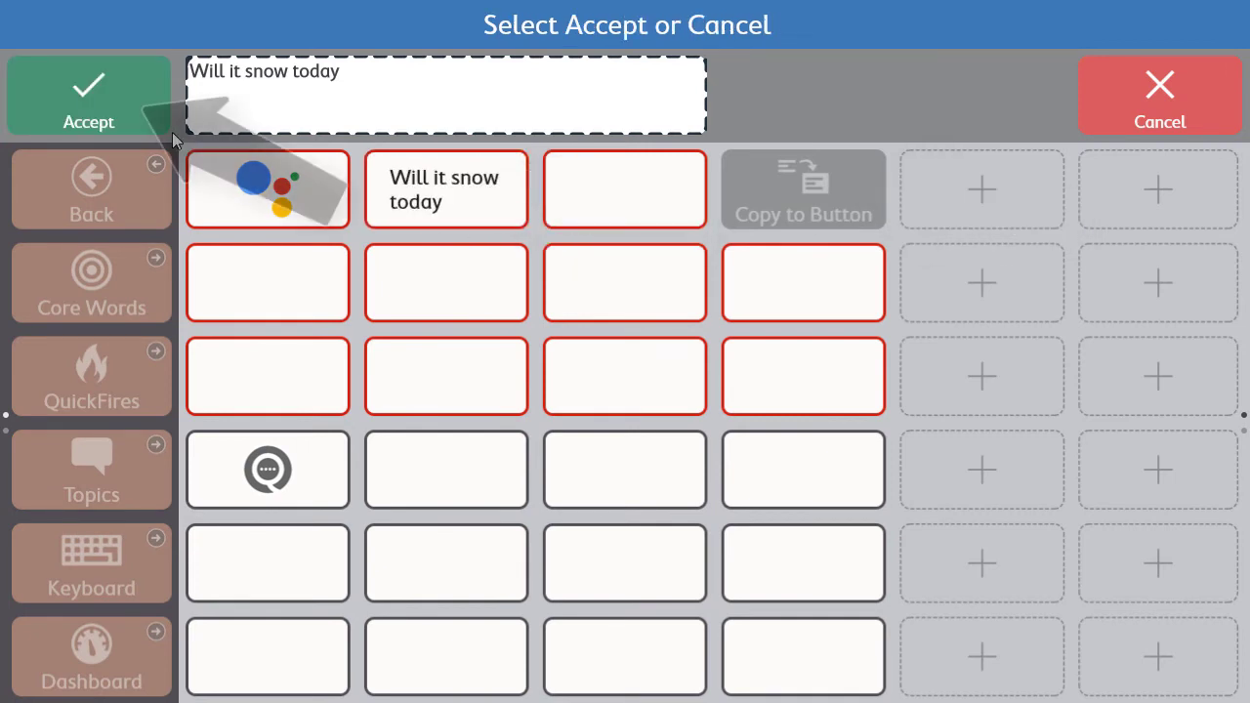
click(89, 97)
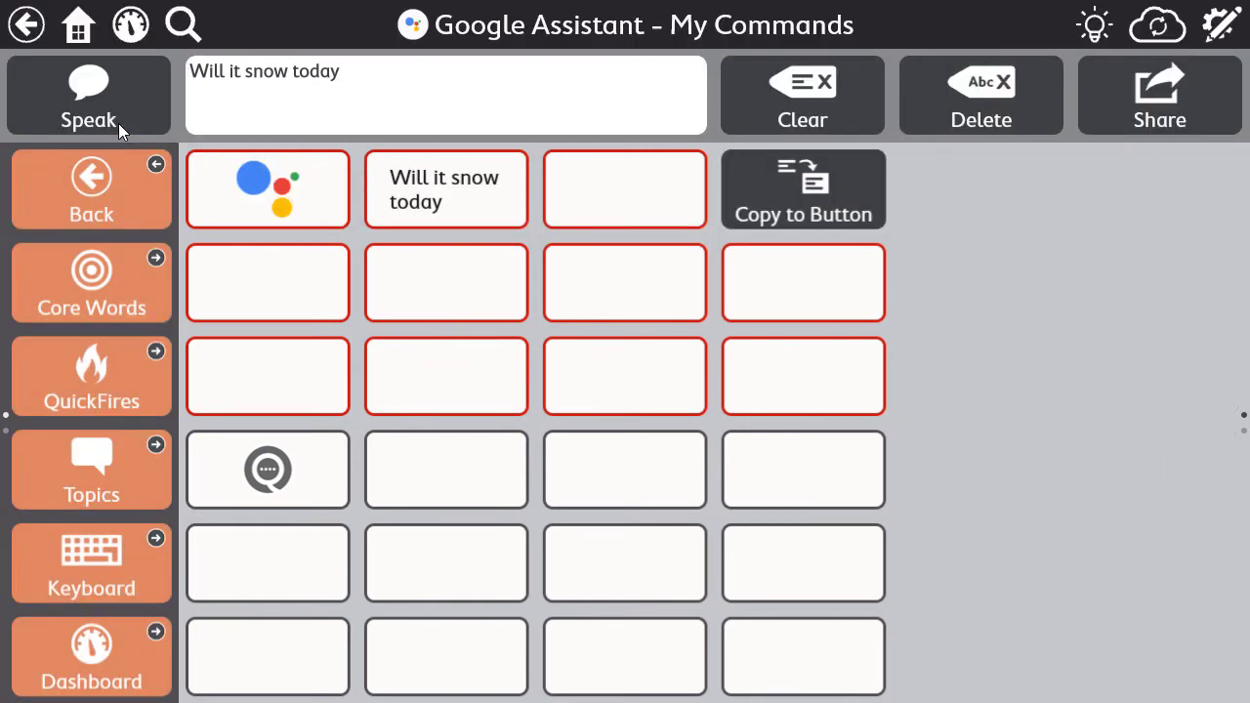
- Clear the message window and begin a new message reading "Ok Google, start a", taking "start" from the Sports Actions list
click(858, 131)
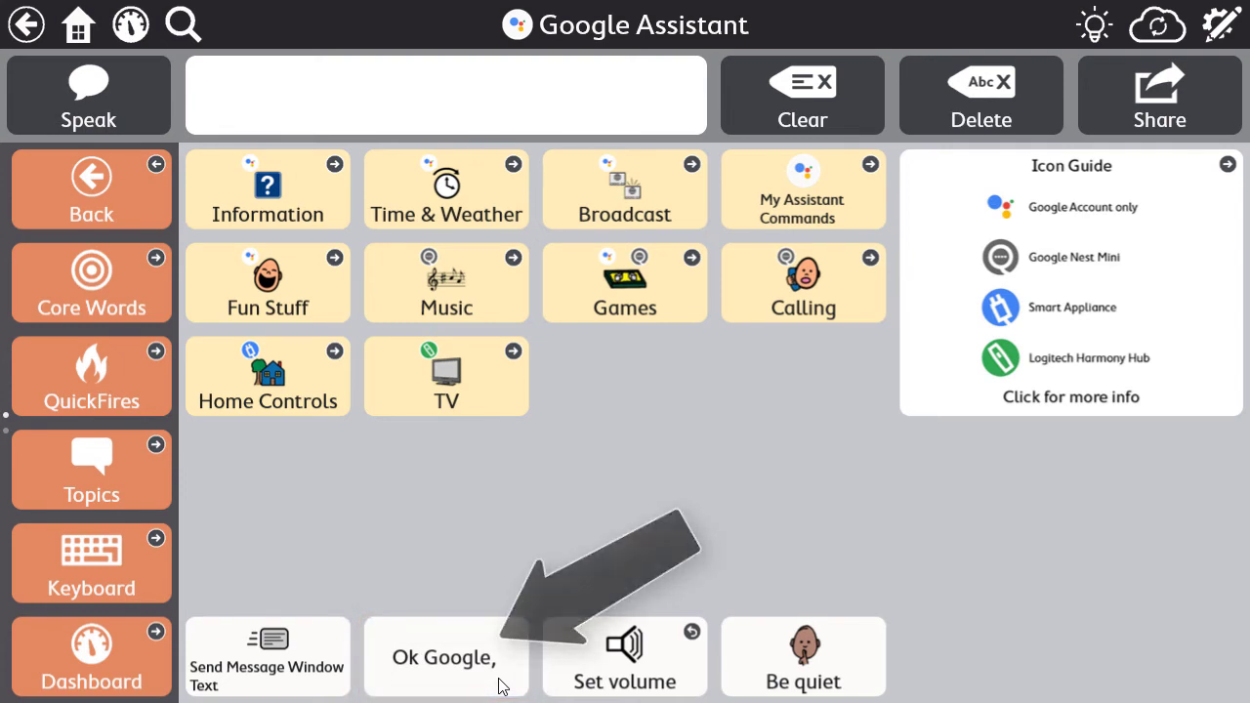
click(499, 679)
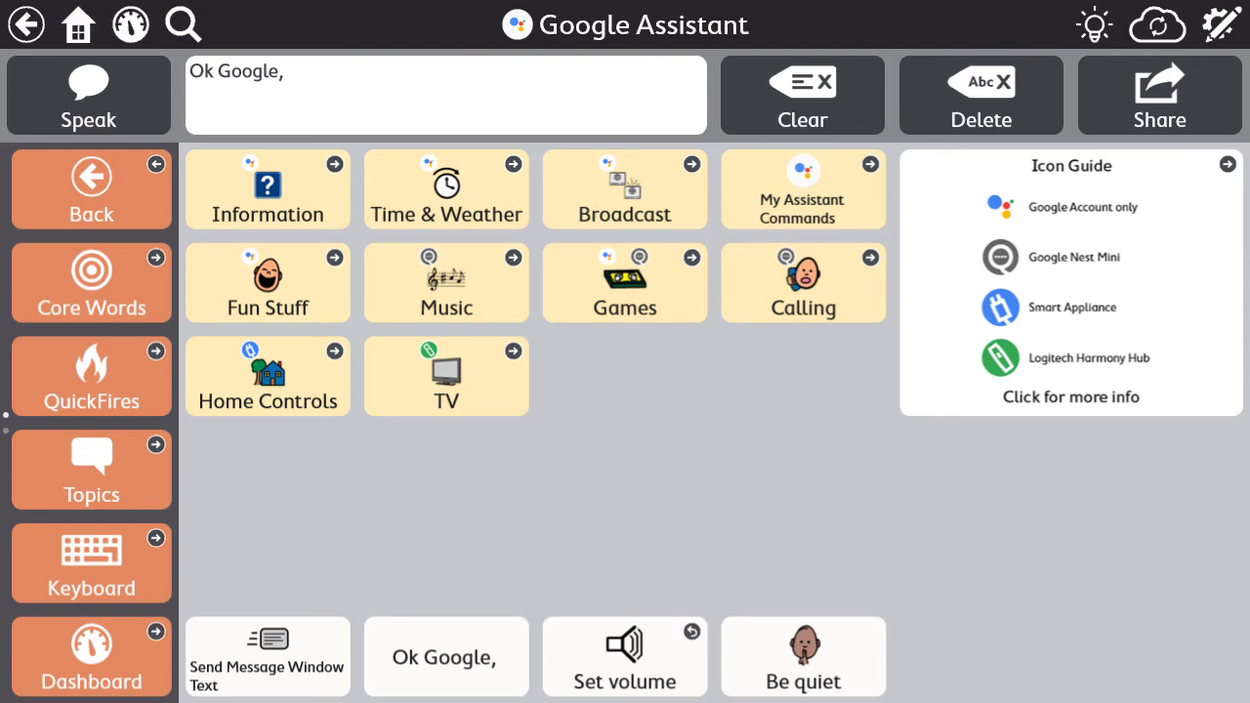
click(91, 284)
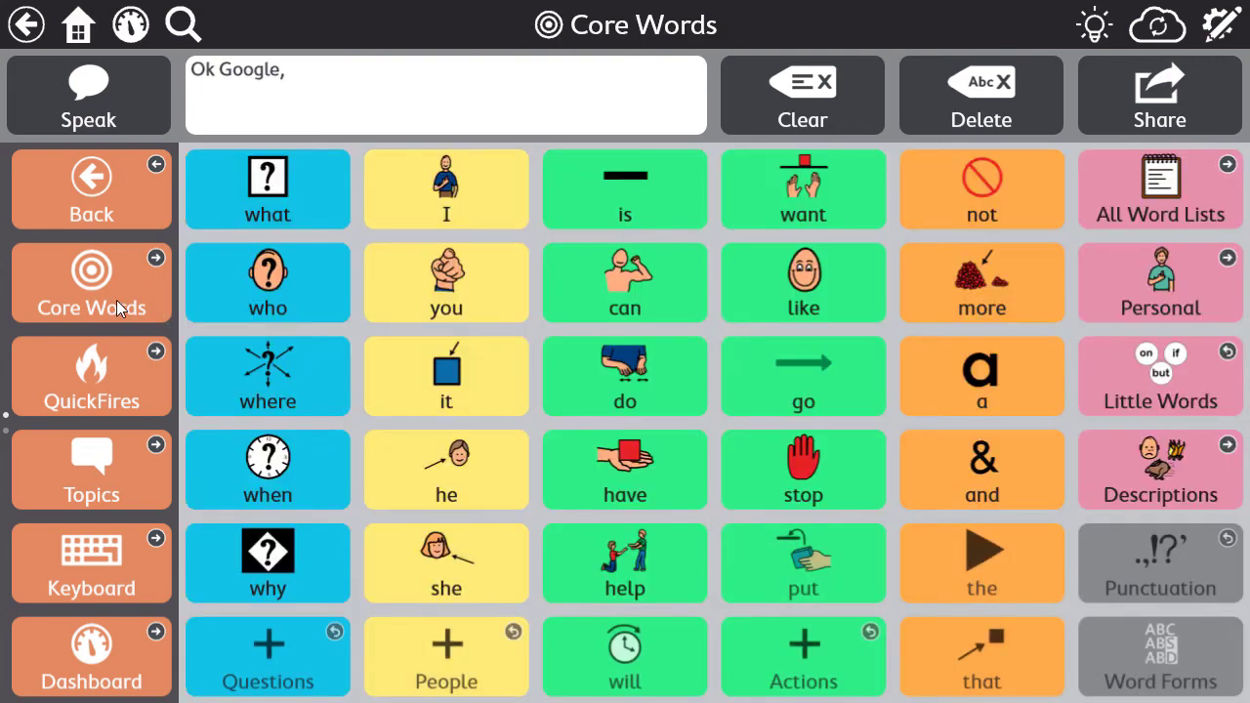
click(849, 662)
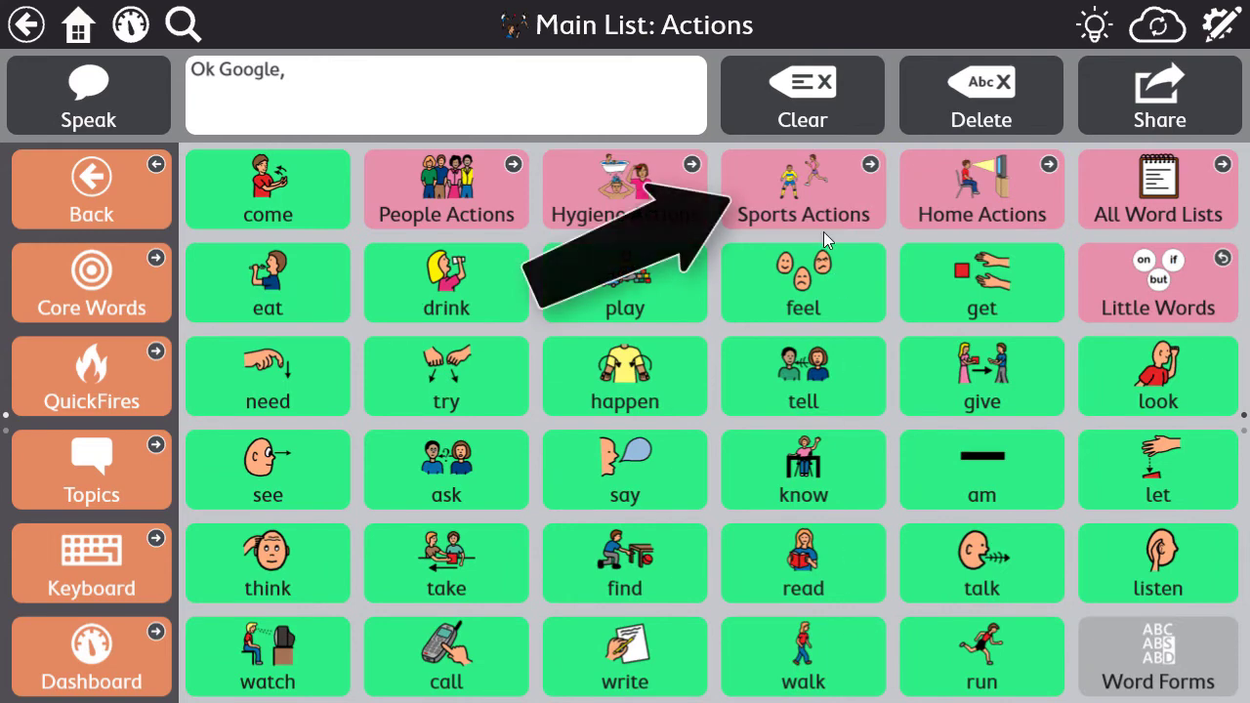
click(814, 195)
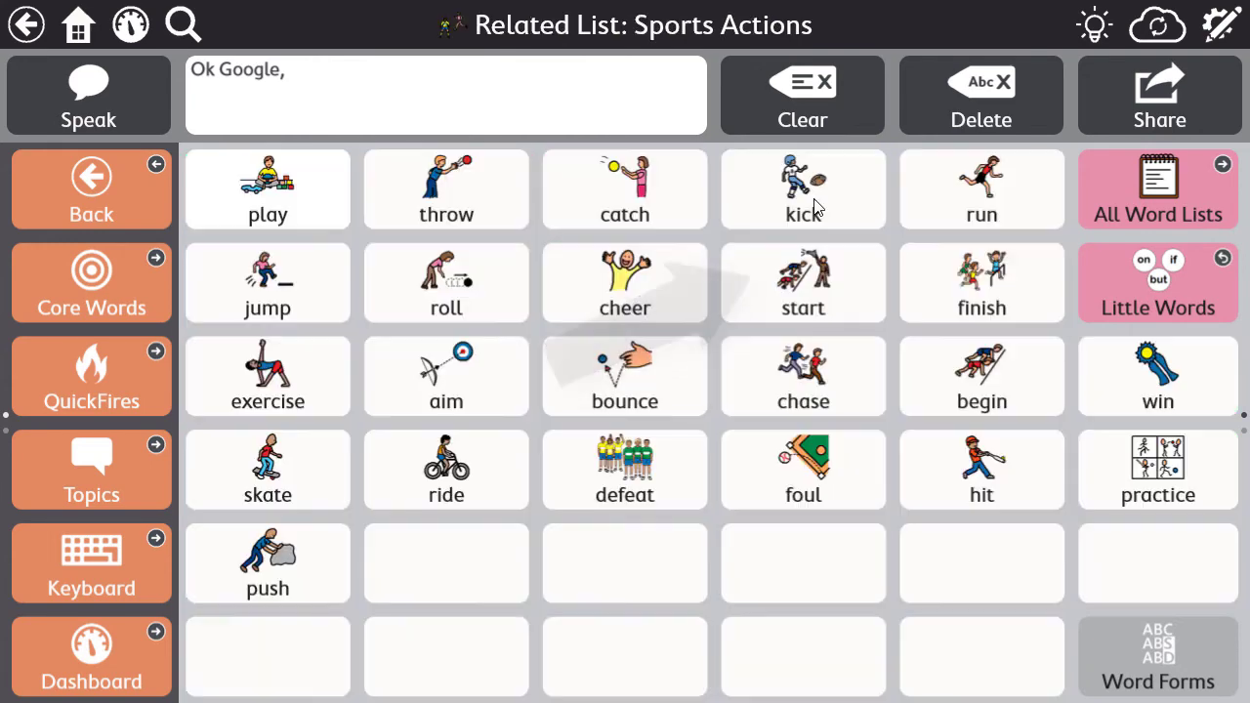
click(813, 296)
click(994, 381)
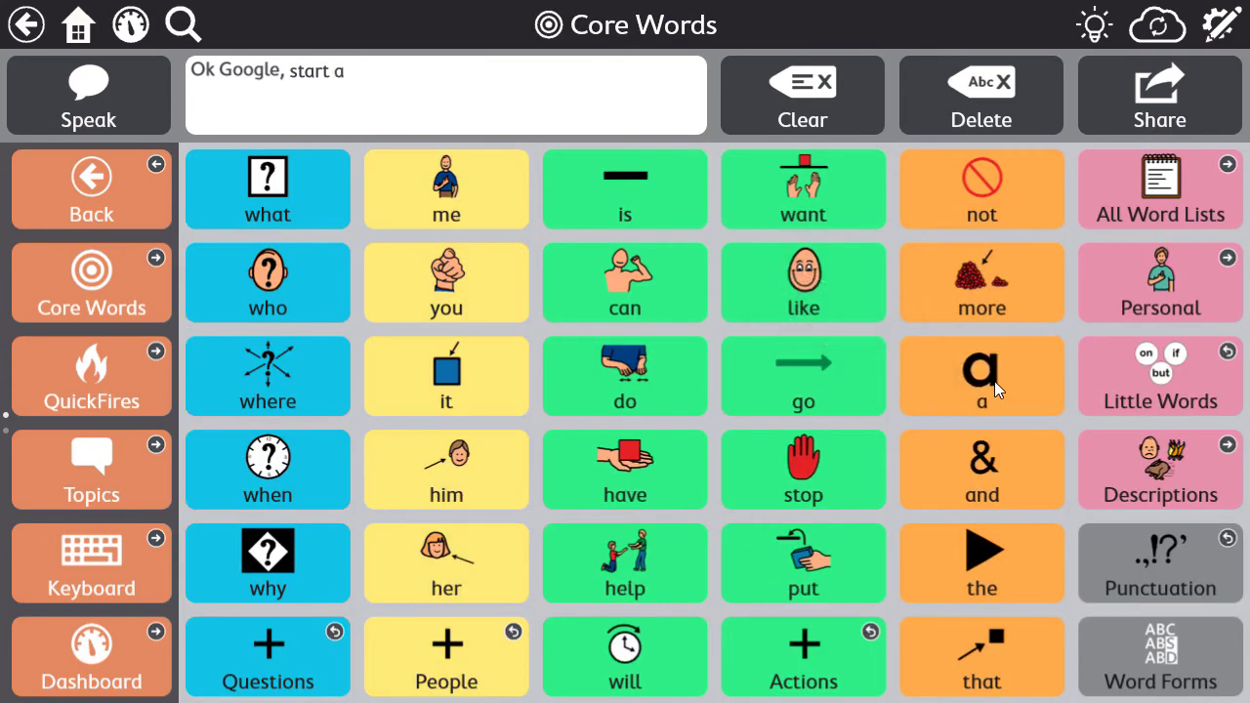
- Add "timer" from the Home list's Kitchen Items and "for" from Little Words to the message
click(1153, 207)
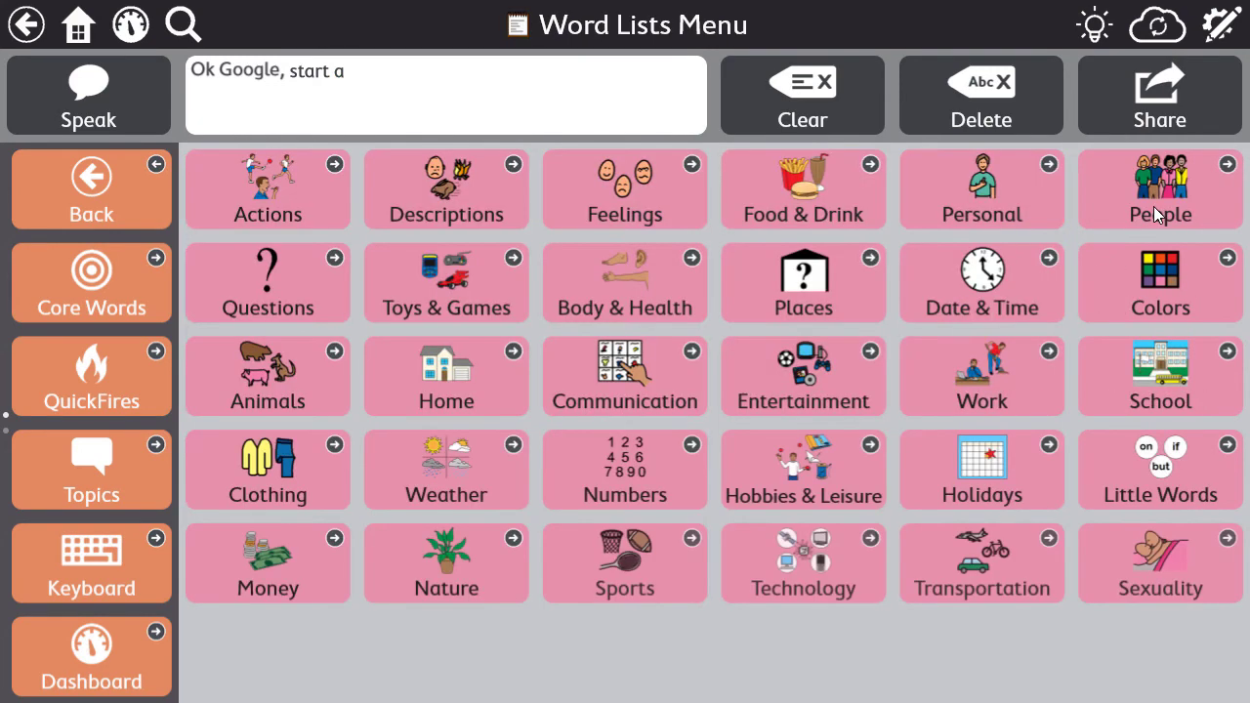
click(497, 388)
click(1012, 197)
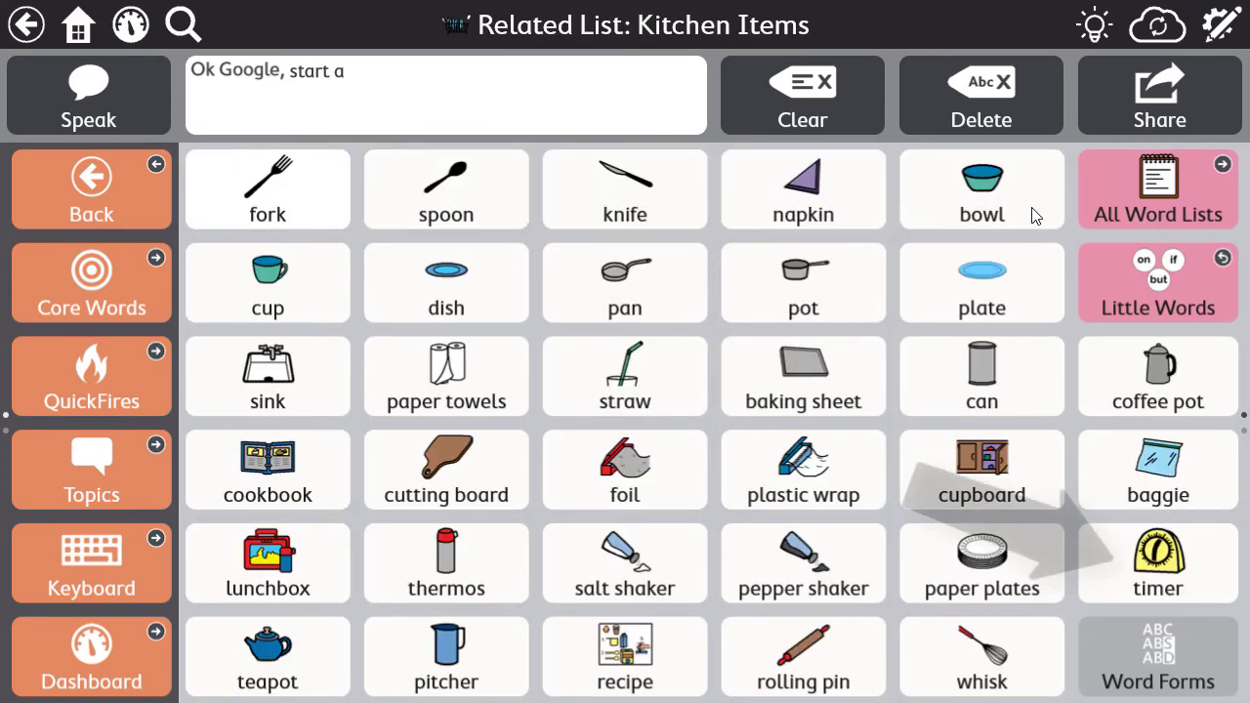
click(1196, 562)
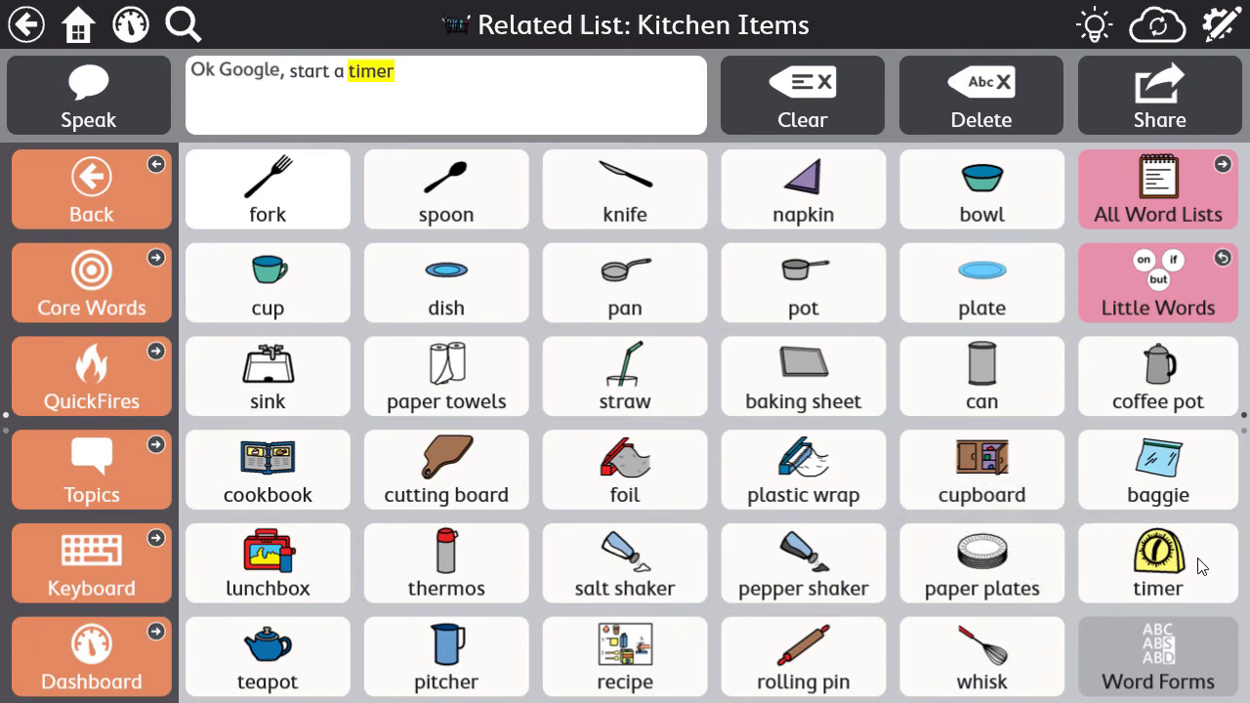
click(113, 283)
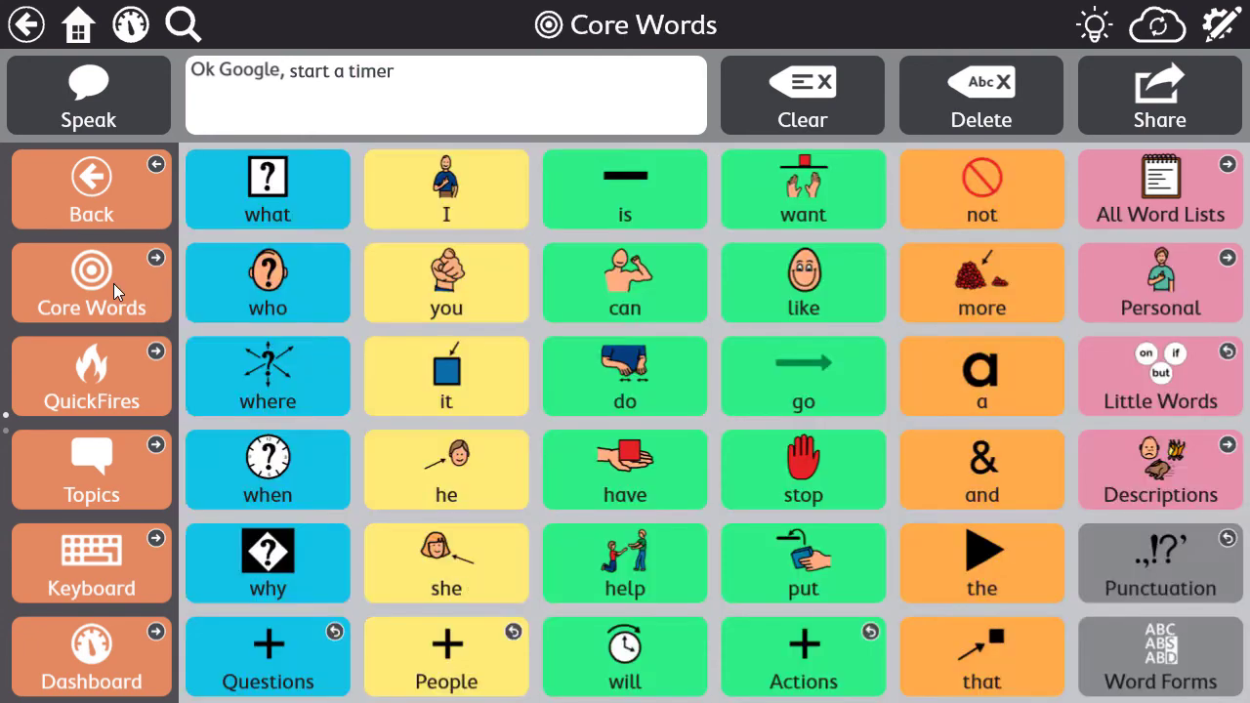
click(1186, 379)
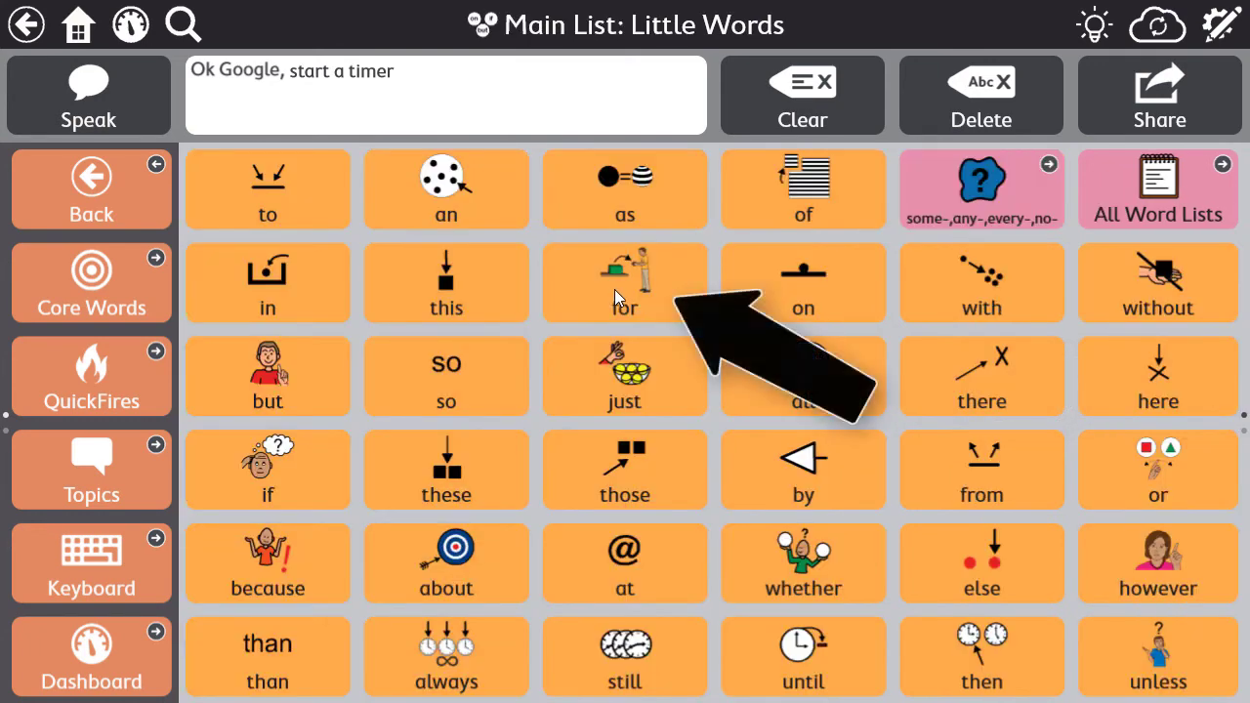
click(614, 289)
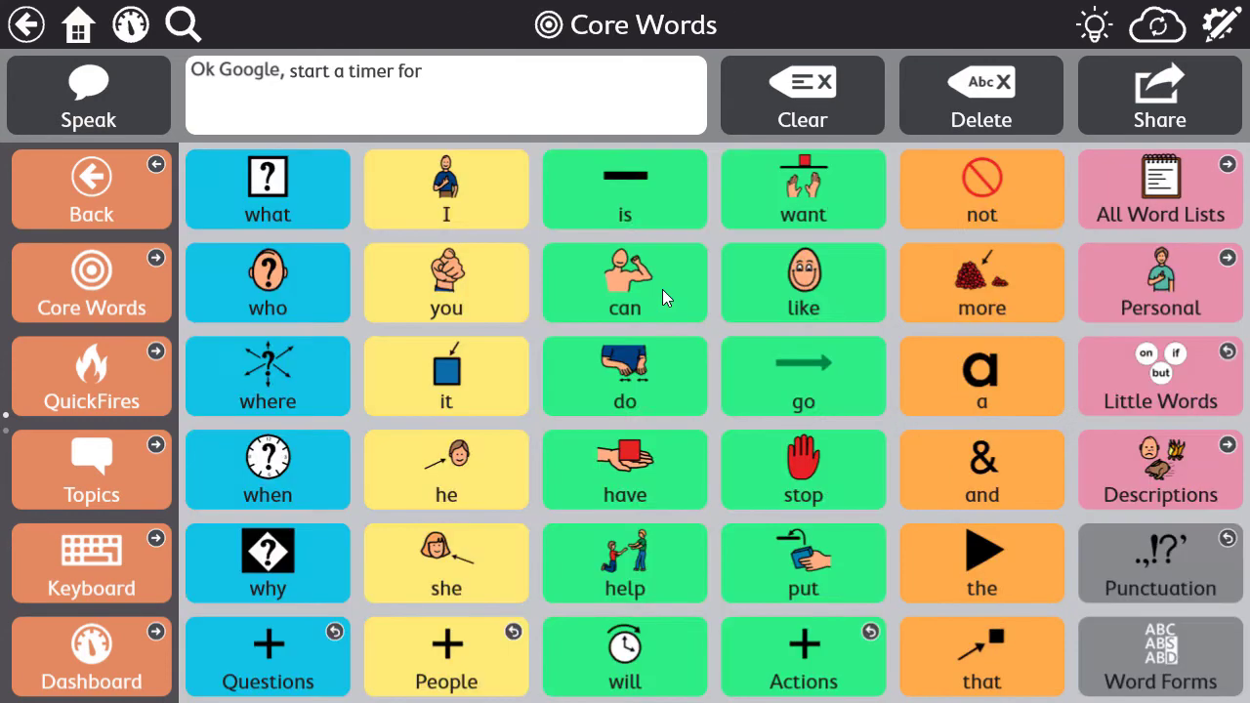
- Add the number 5 to the message from the Numbers word list
click(1147, 206)
click(676, 489)
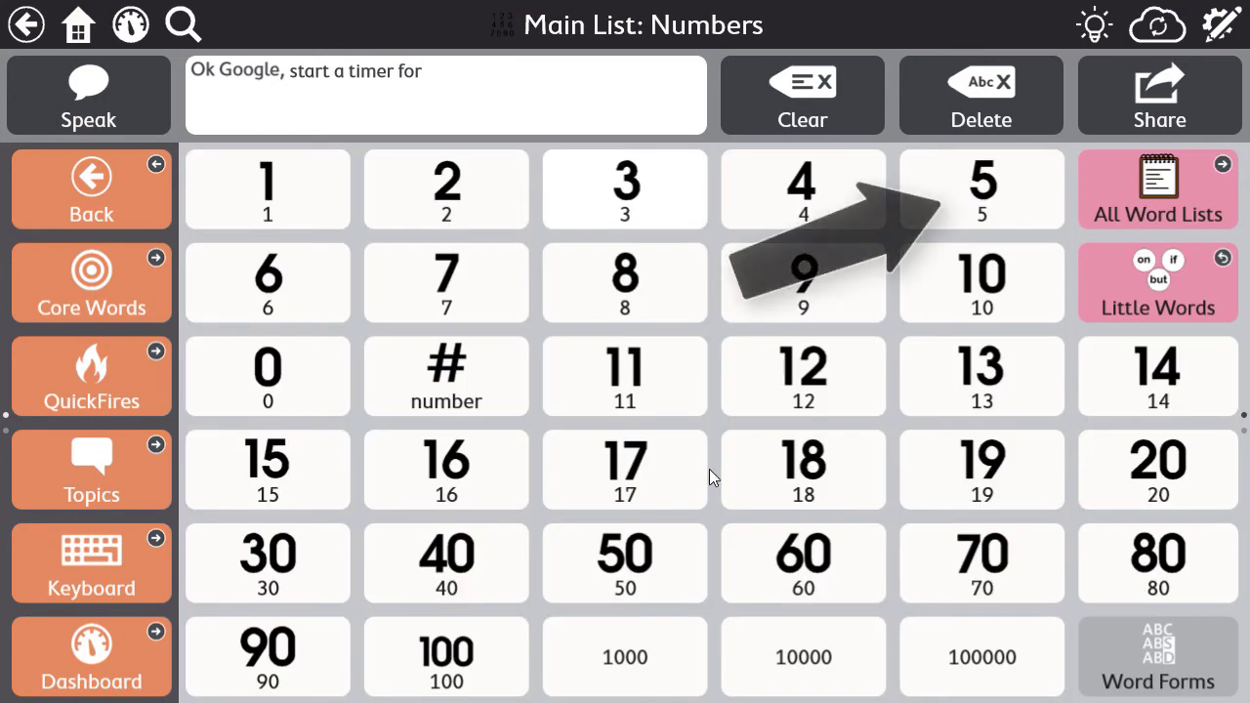
click(996, 212)
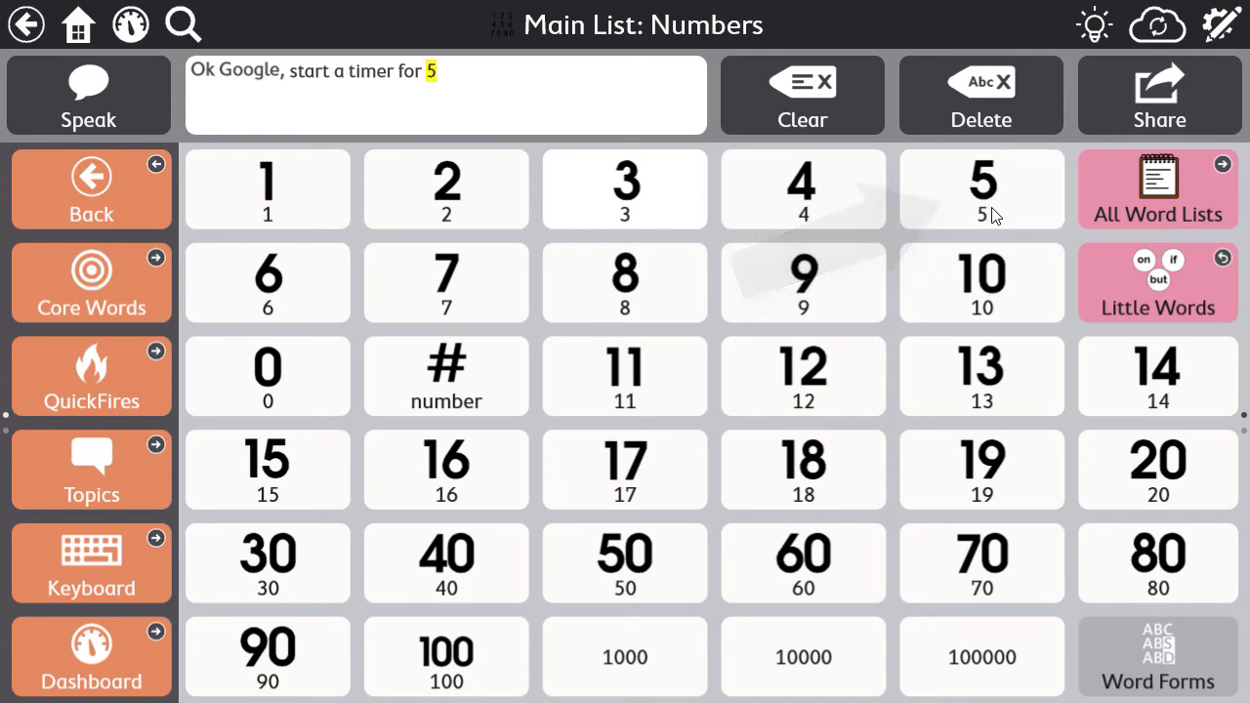
- Add "minute" from the Date & Time list's Time Words, change it to the plural "minutes", and speak the message
click(1133, 207)
click(1038, 283)
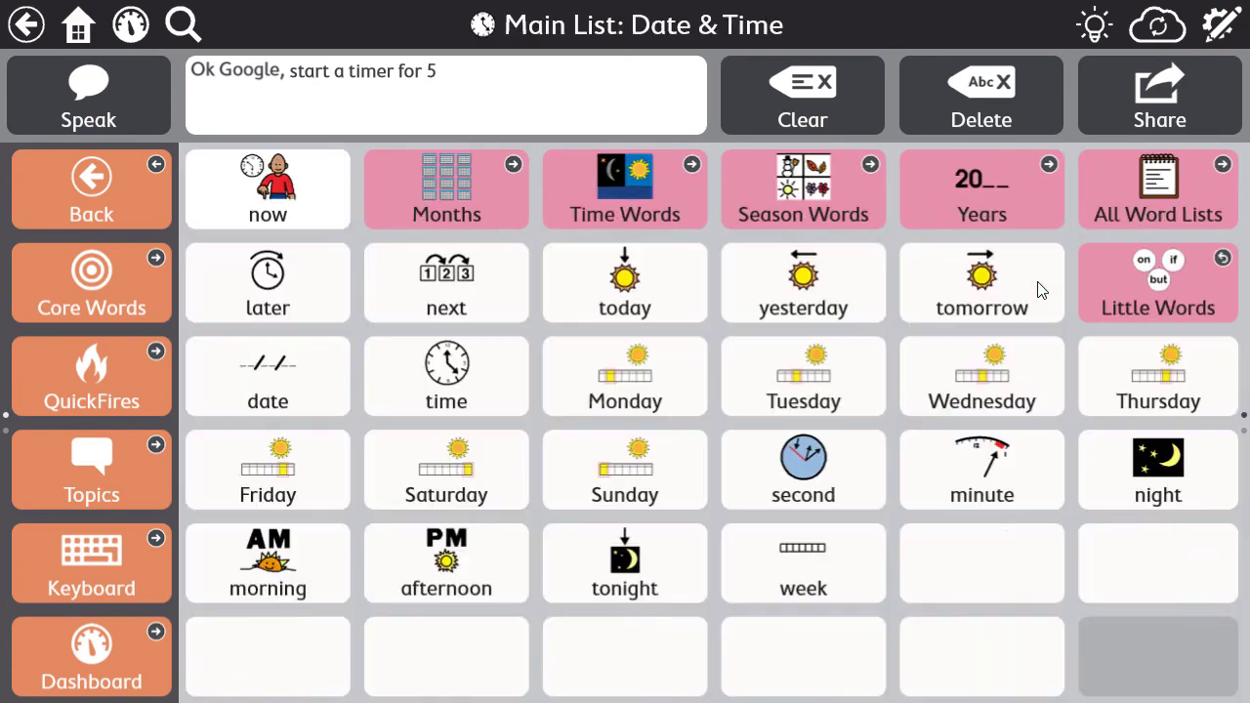
click(625, 191)
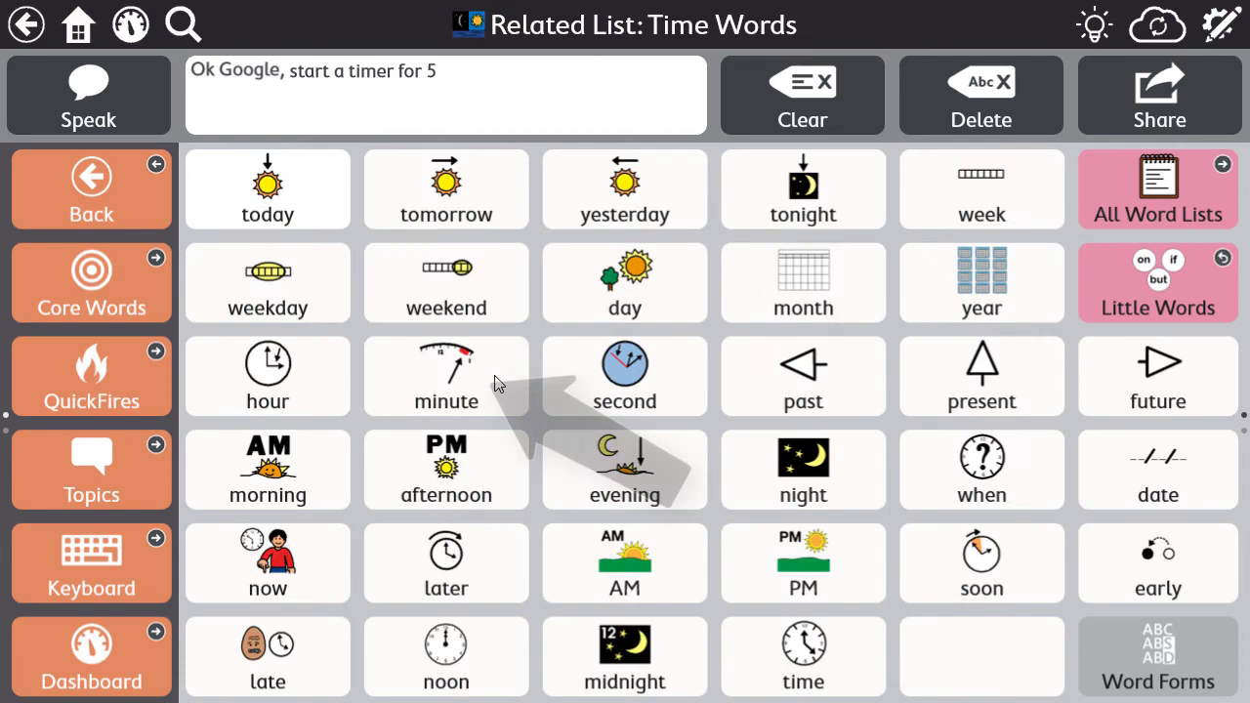
click(493, 386)
click(1157, 684)
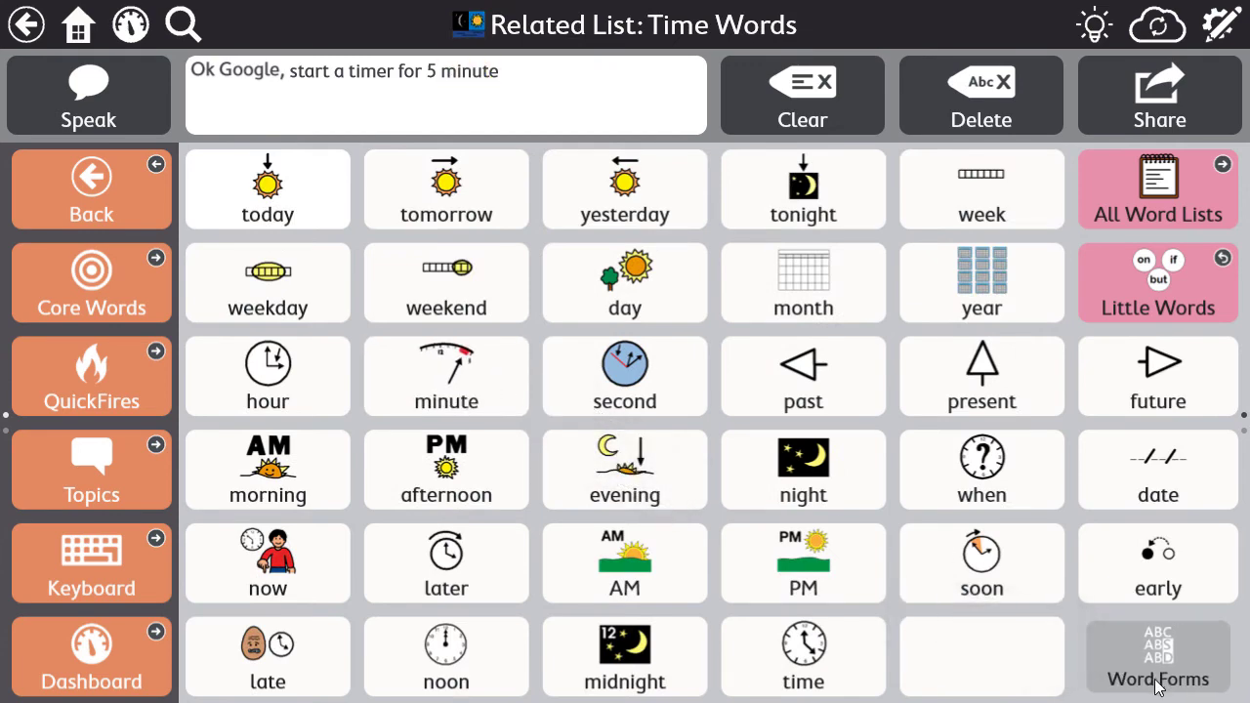
click(273, 310)
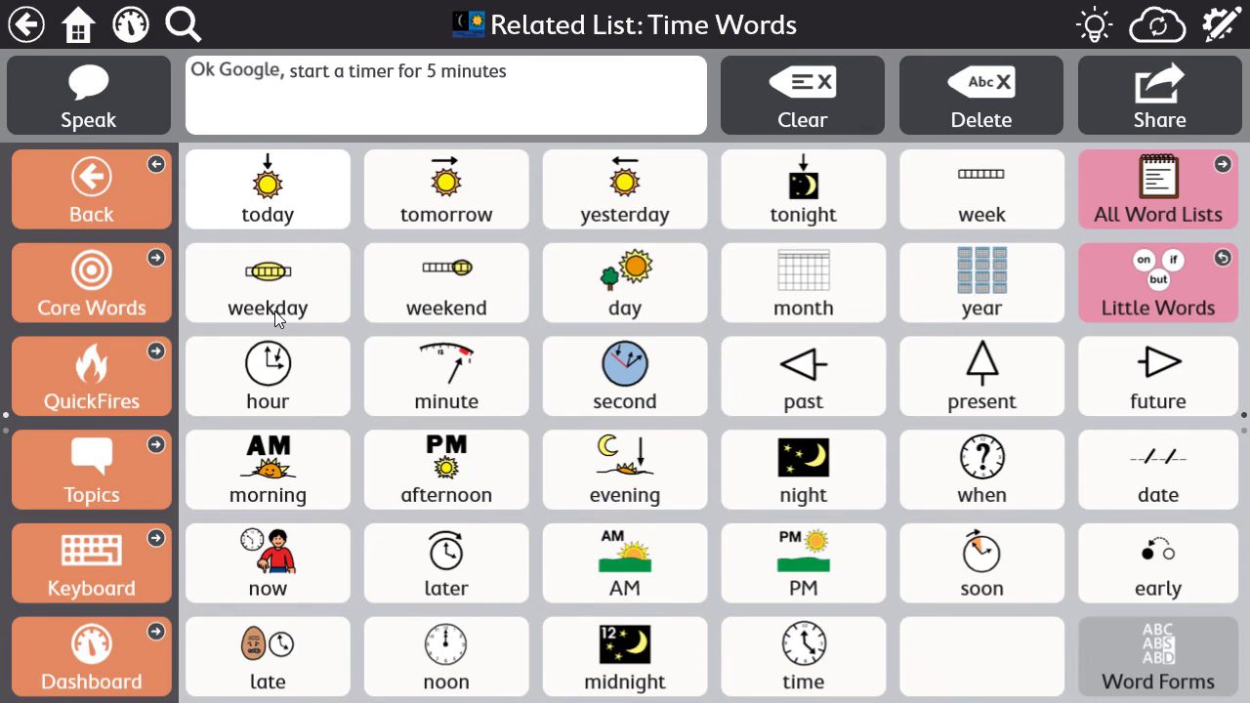
click(122, 121)
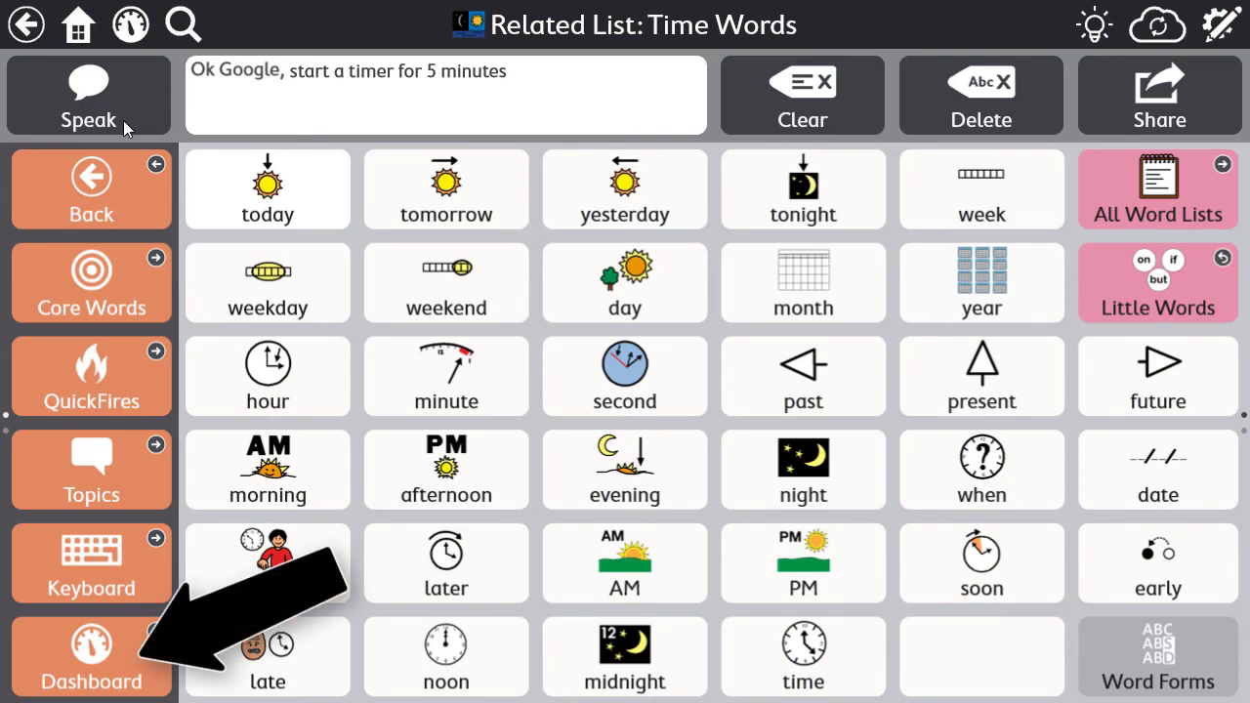
- Copy the message onto the empty button beside the Google Nest Mini icon on the My Assistant Commands page, then clear the message window
click(91, 654)
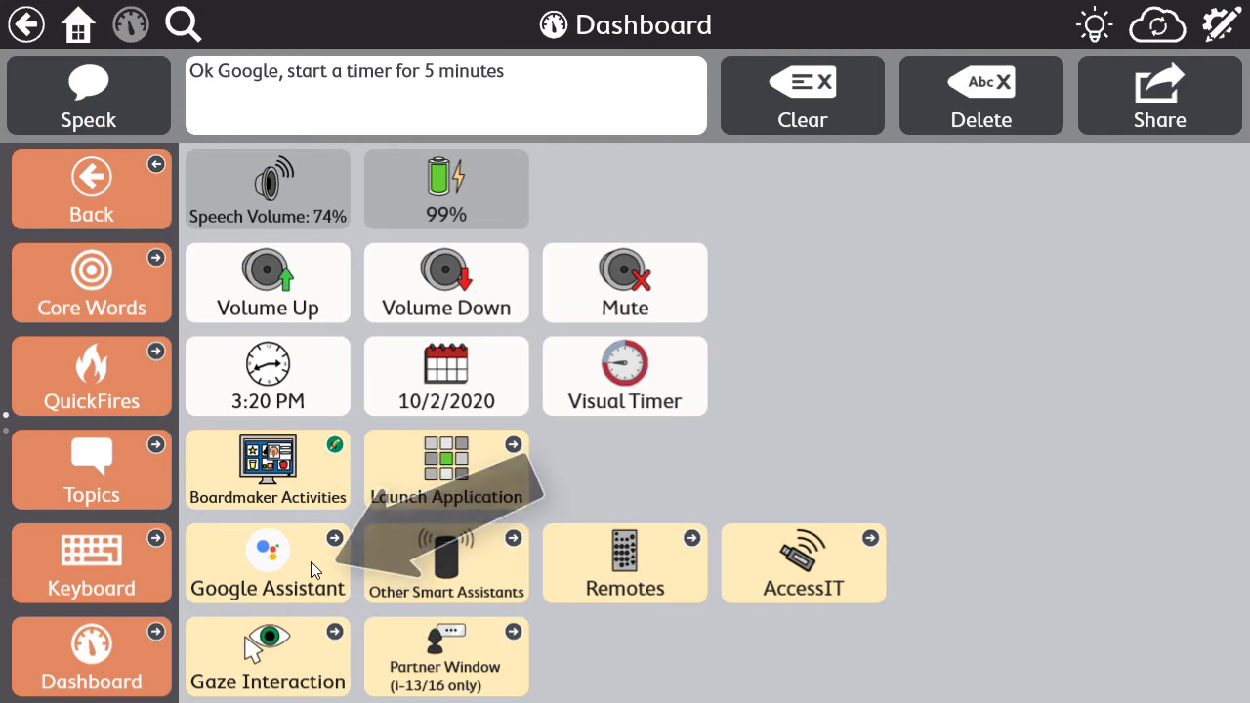
click(312, 564)
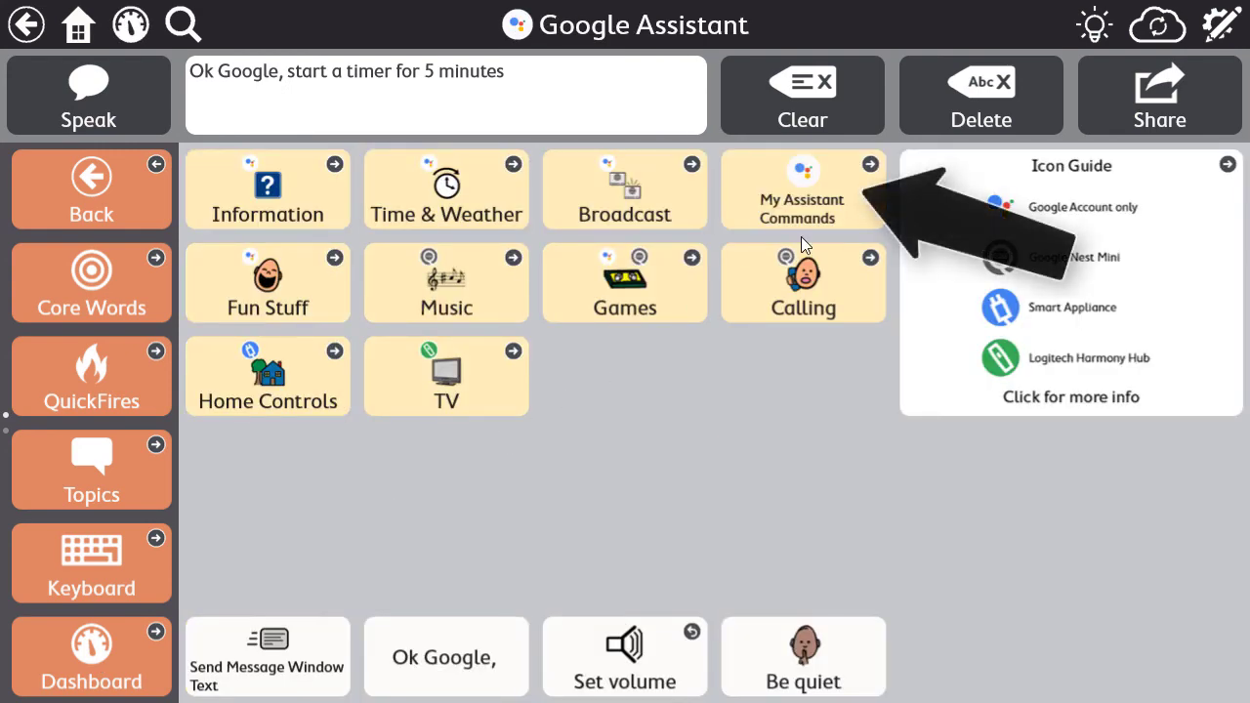
click(866, 215)
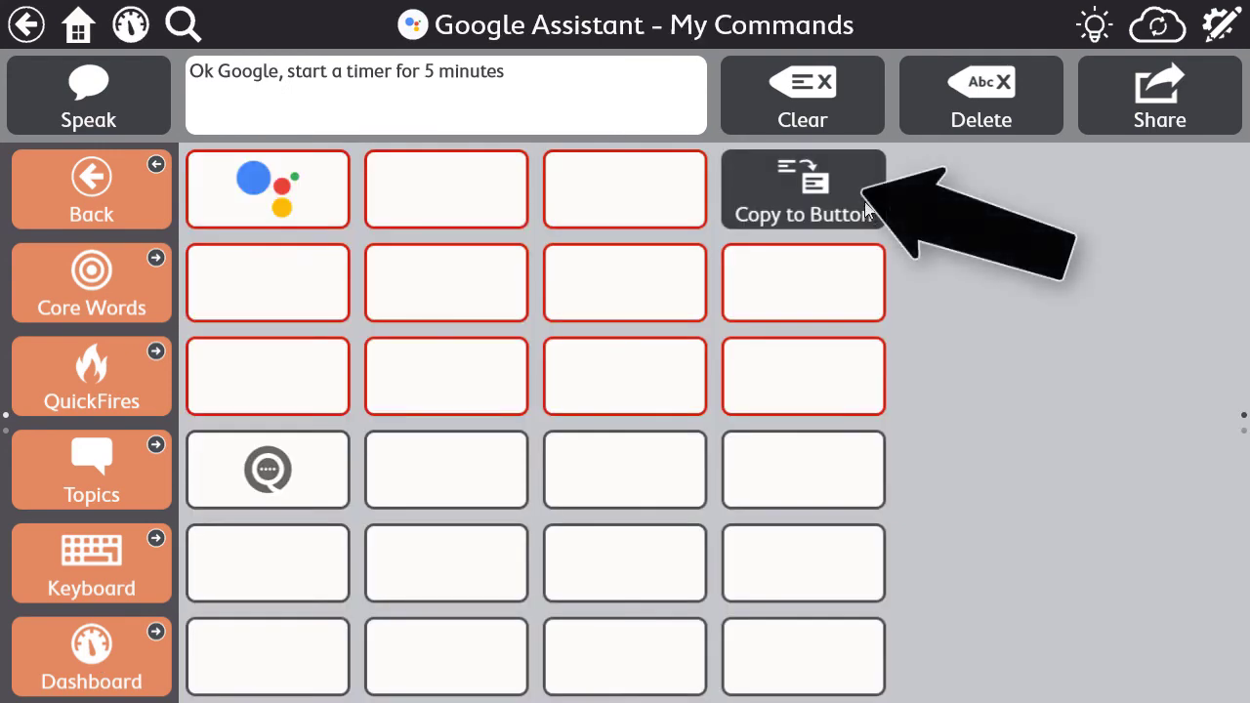
click(865, 186)
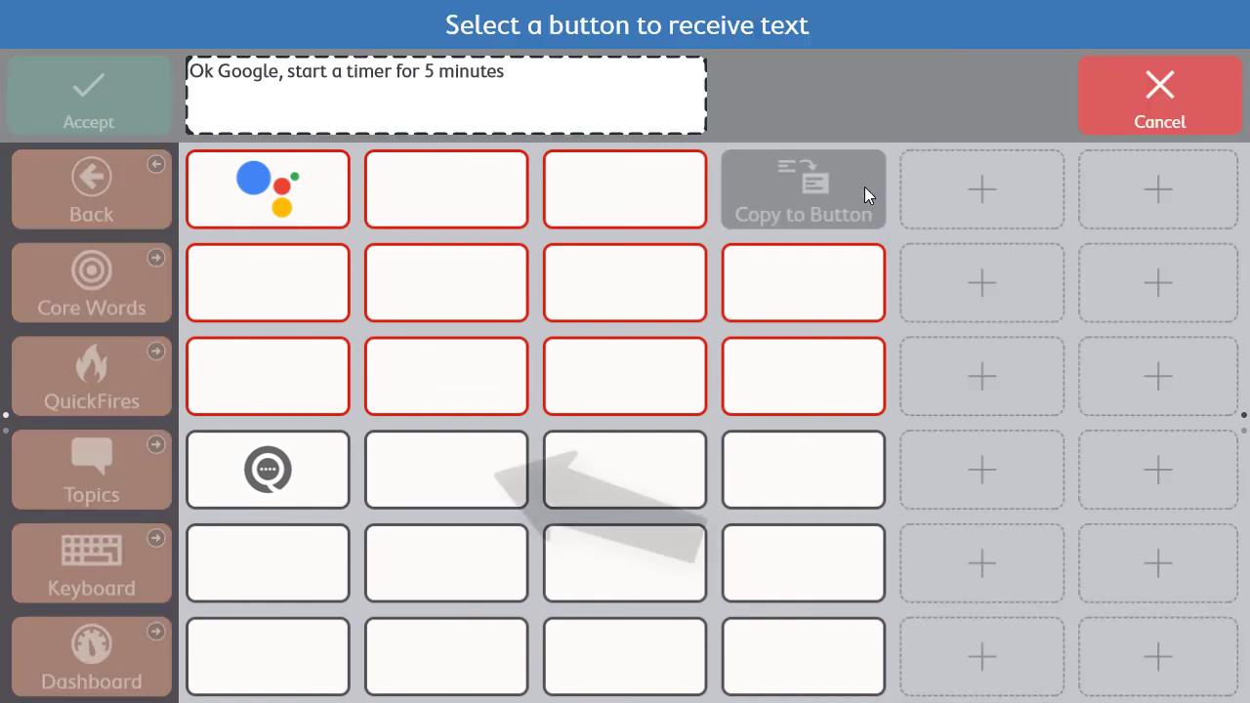
click(479, 480)
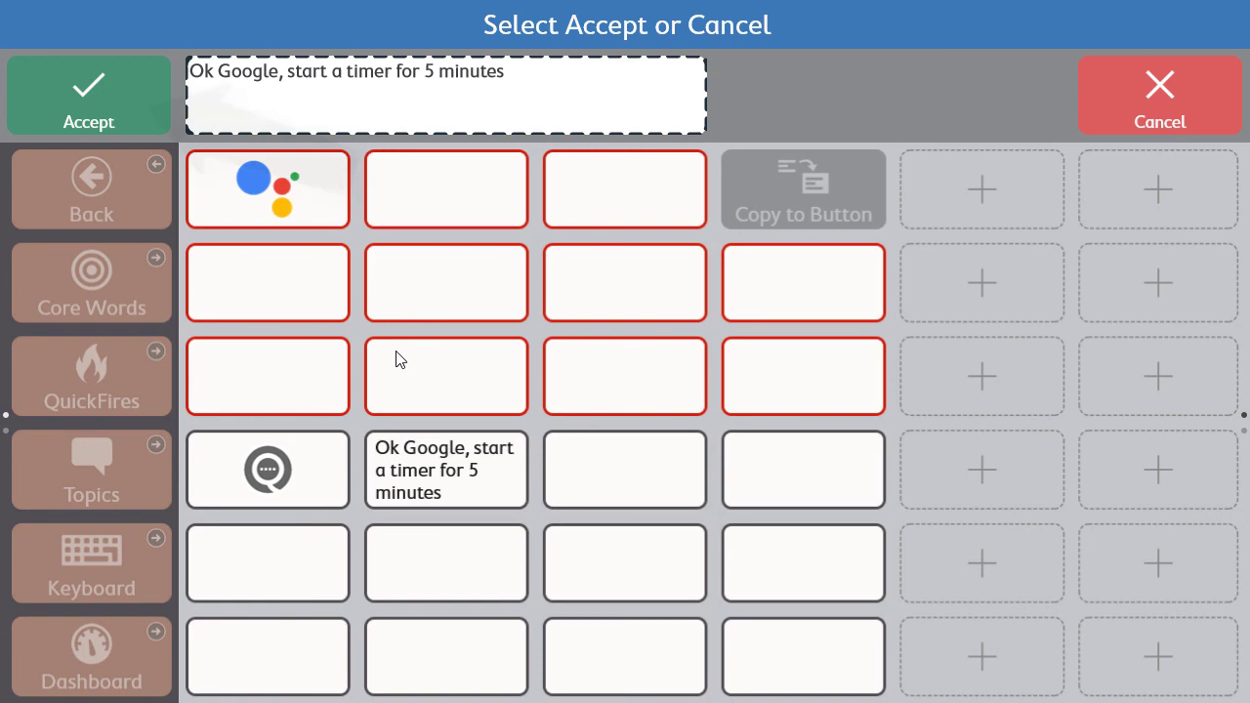
click(149, 121)
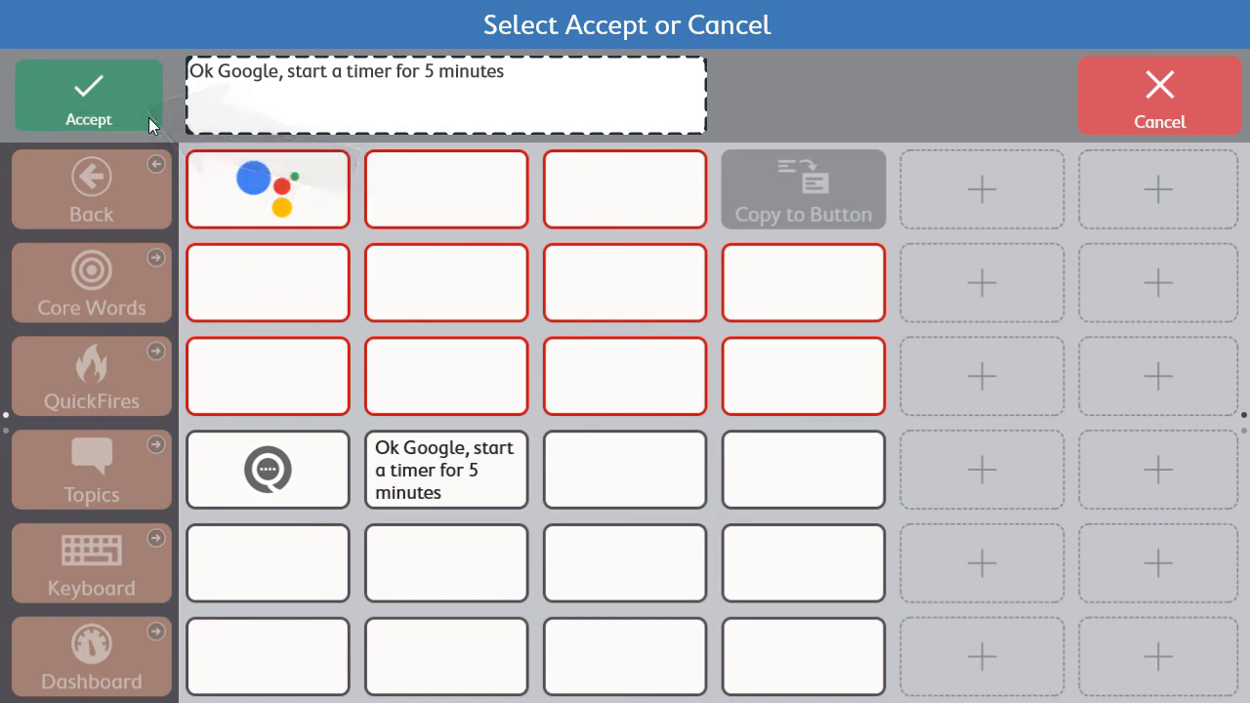
click(873, 117)
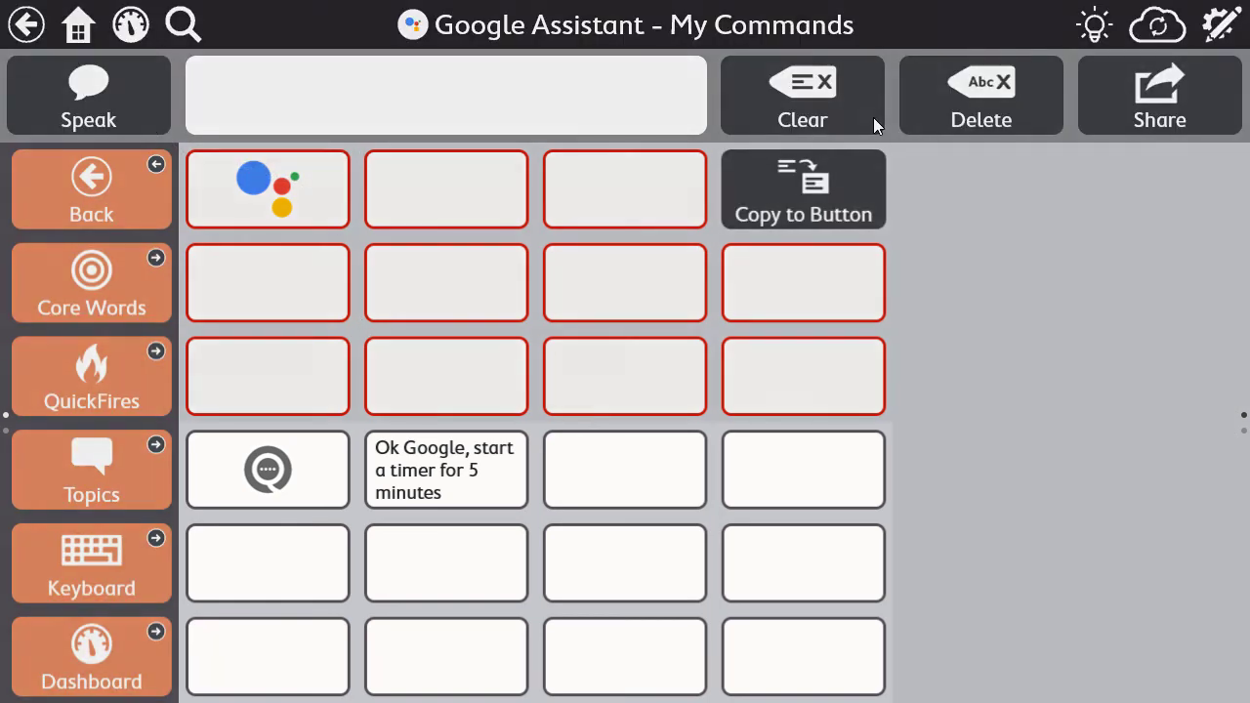